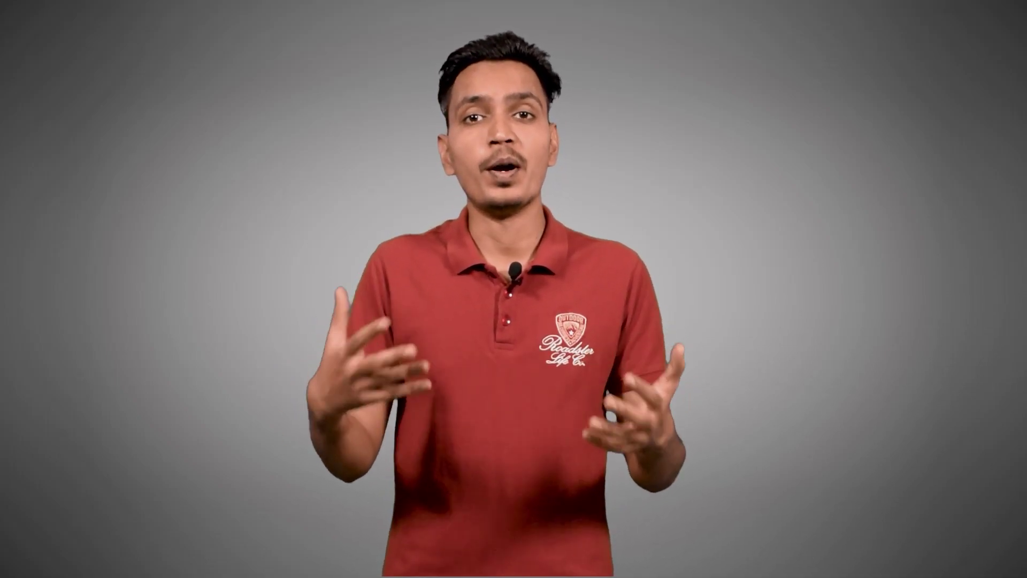
- Scroll the channel's Videos page down to the Plane Shooter Game tutorial parts
scroll(989, 300, "down", 5)
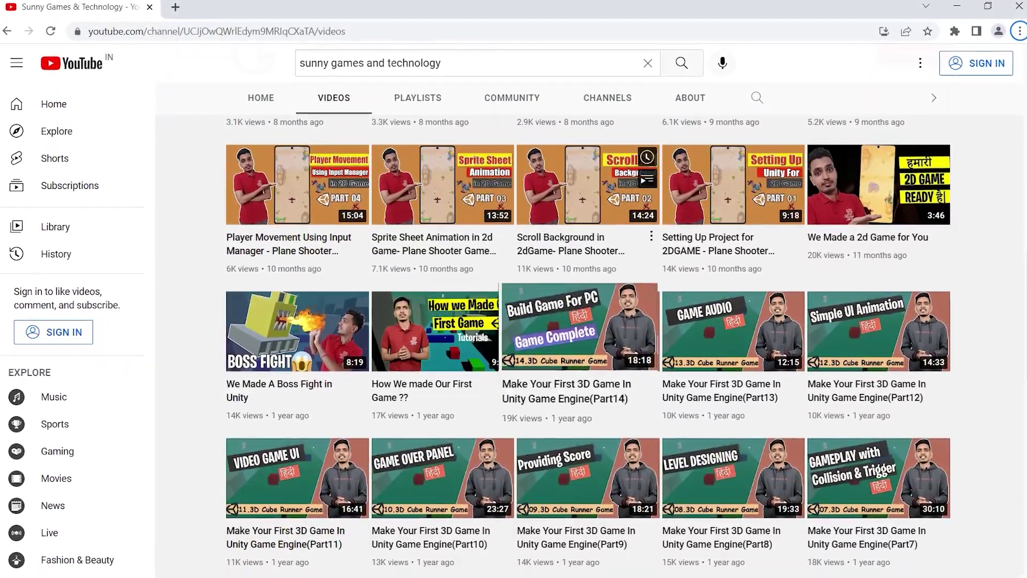
mouse_move(557, 321)
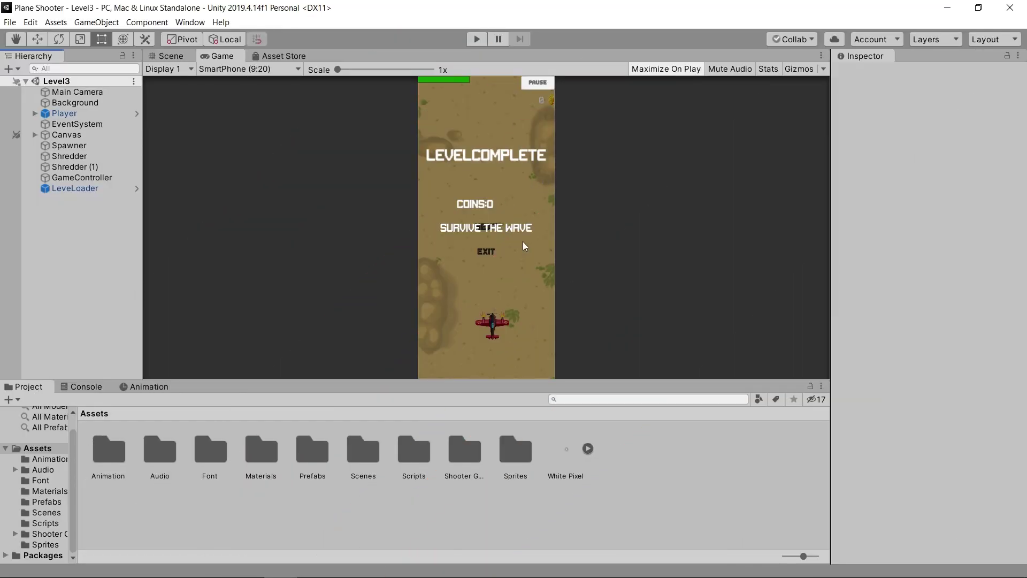
left_click(482, 38)
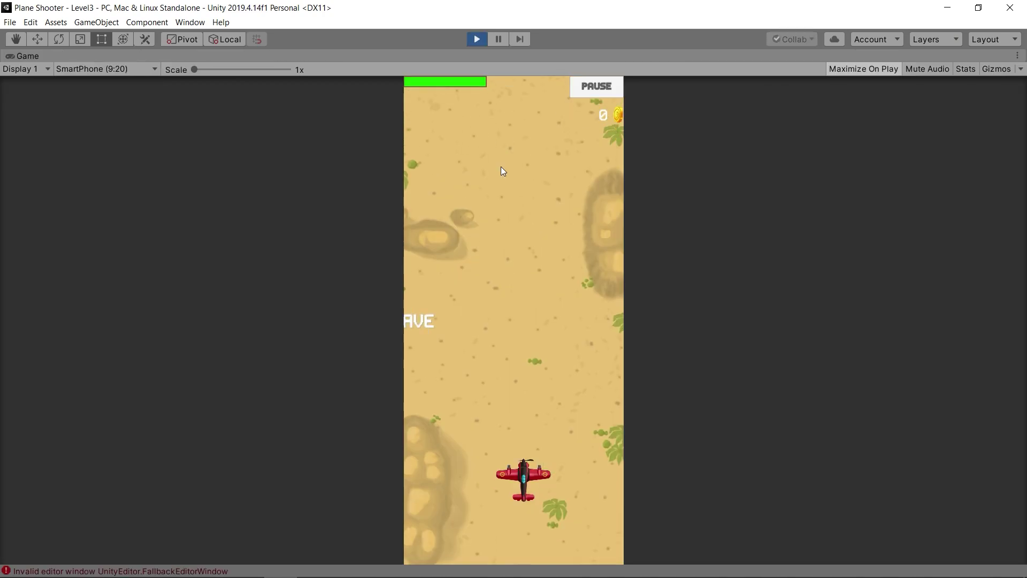
key("Left")
key("Up")
key("Right")
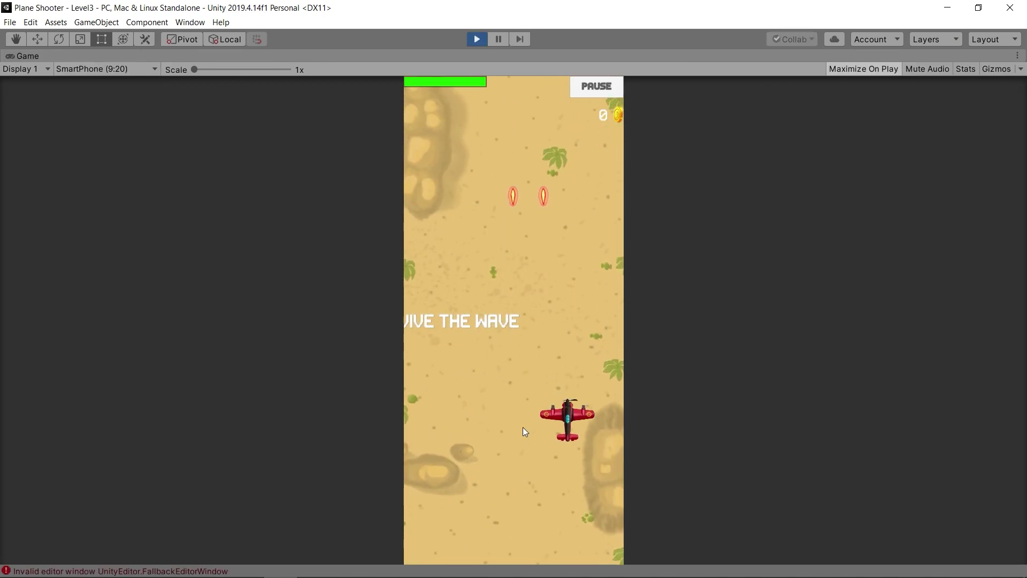
key("Left")
key("Right")
key("Up")
key("Down")
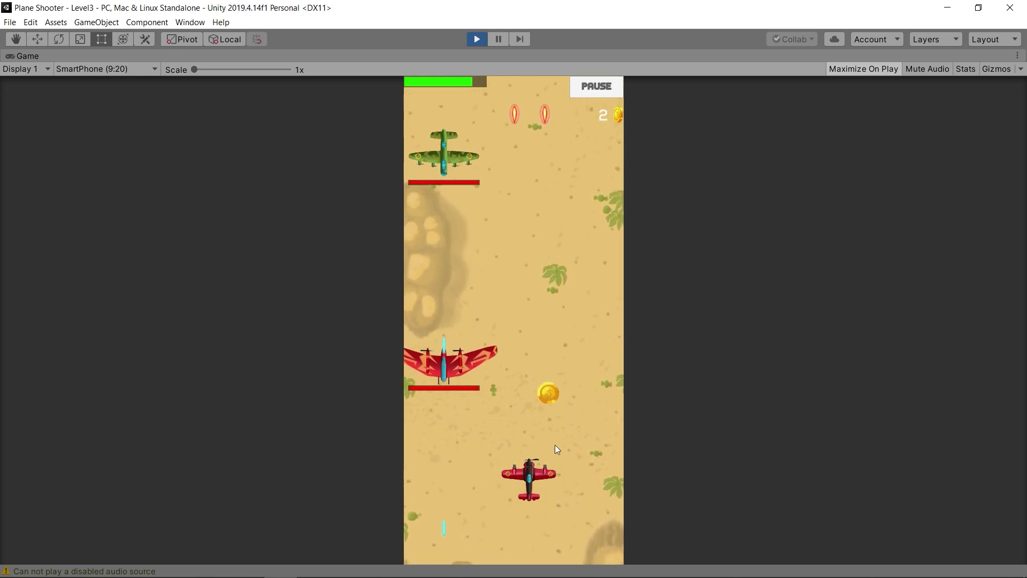
left_click(477, 39)
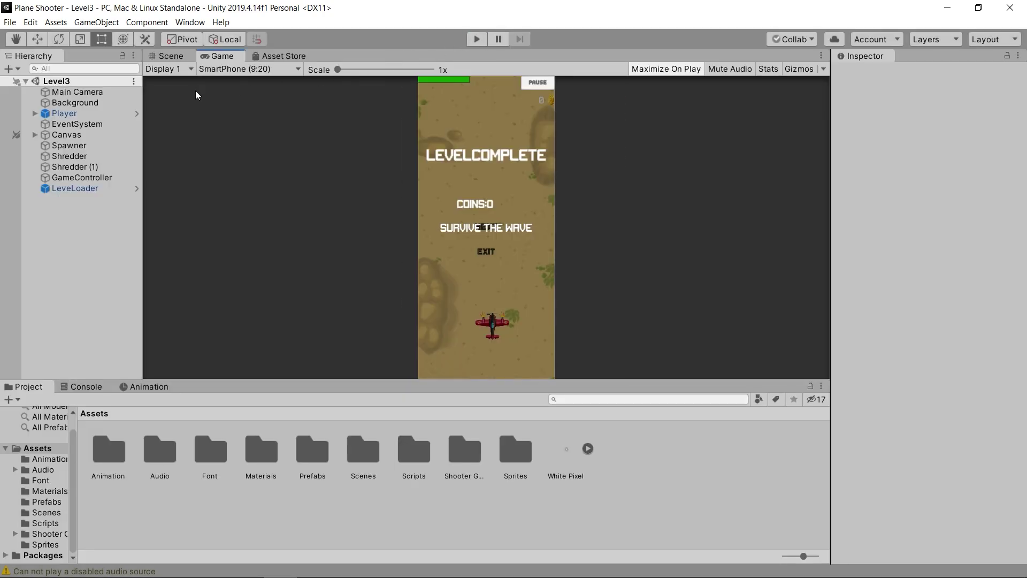
left_click(72, 116)
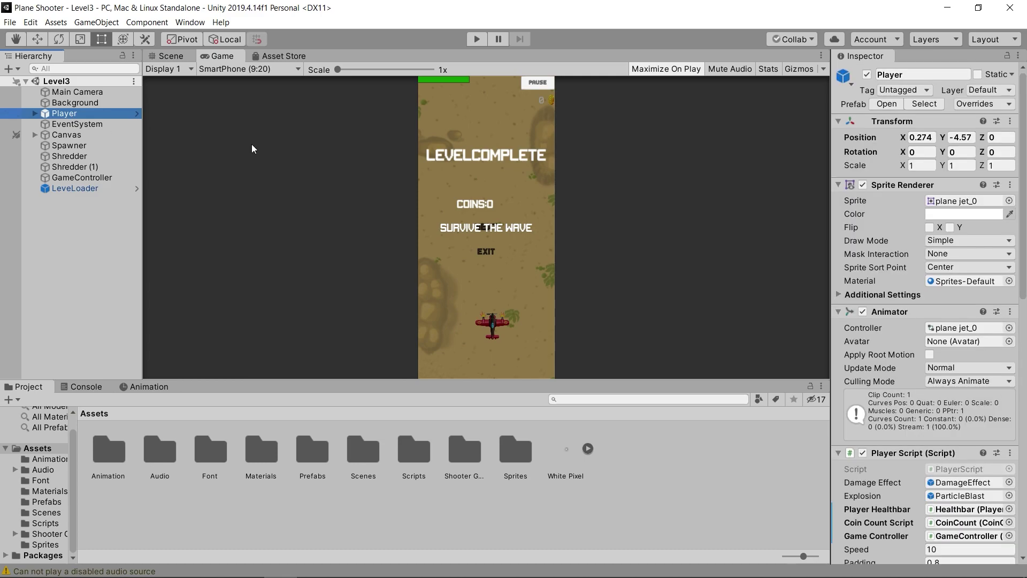
- Open PlayerScript.cs in Visual Studio and scroll down to the Update() method
double_click(977, 470)
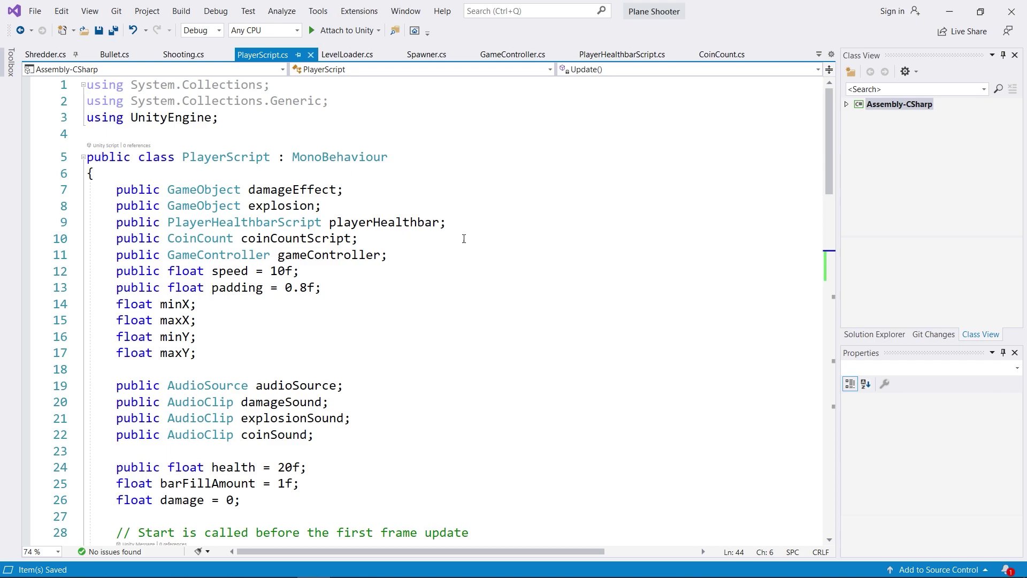
scroll(530, 237, "down", 4)
scroll(530, 237, "down", 7)
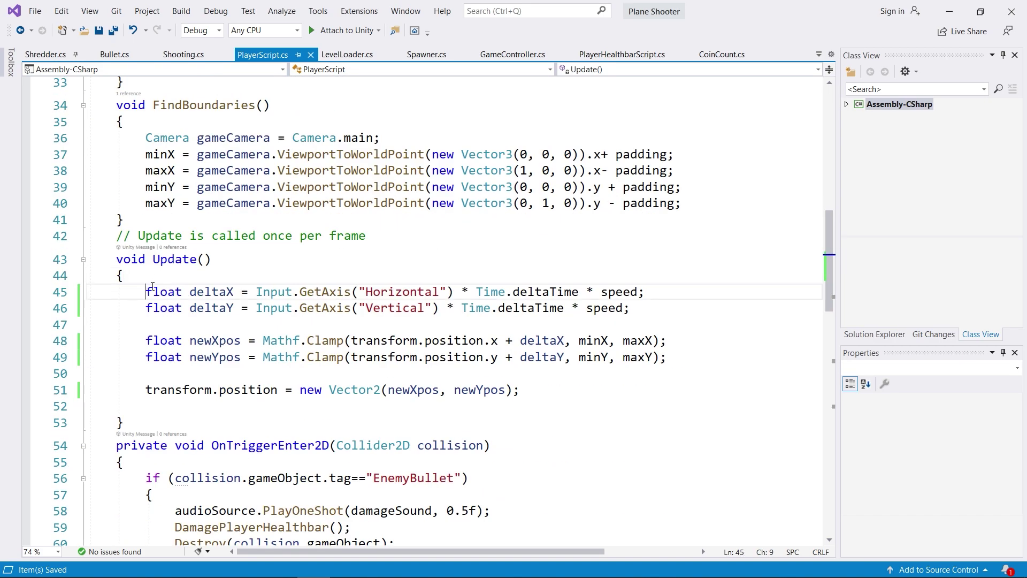
- Comment out the keyboard movement lines in Update() and add blank lines below them
left_click_drag(380, 309, 558, 388)
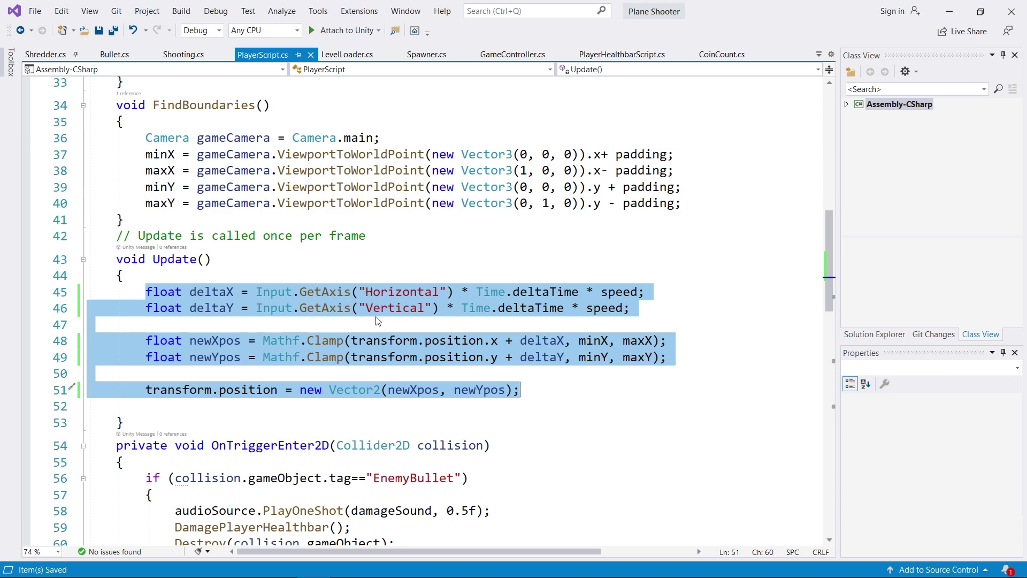
key("ctrl+c")
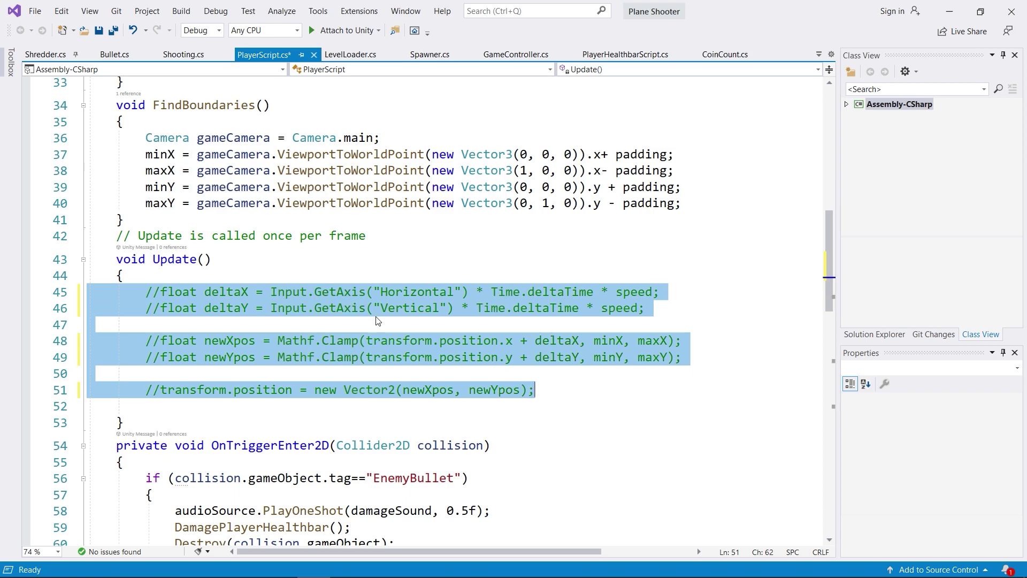
left_click(551, 392)
key("Return")
key("Return")
type("if")
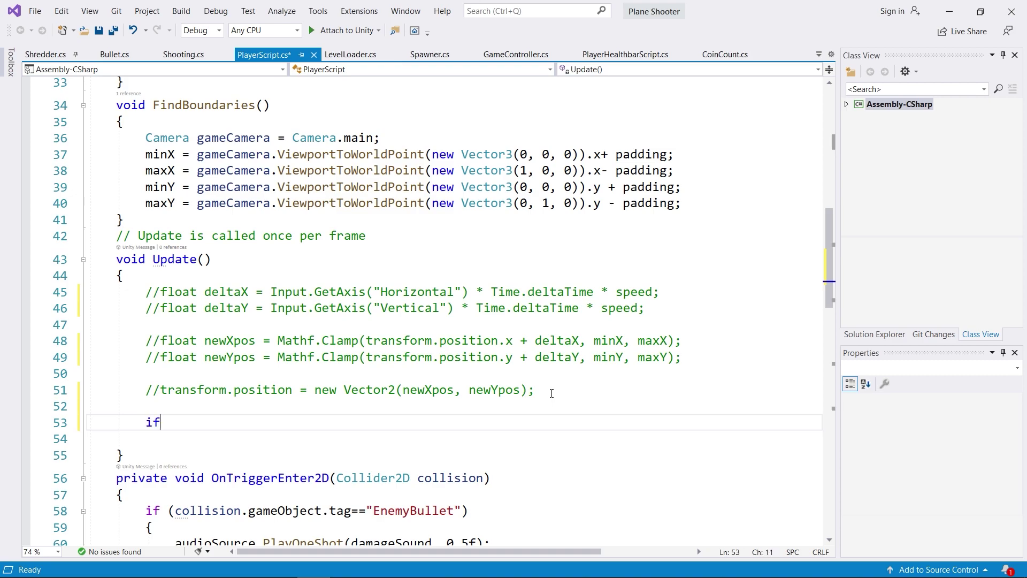
- Write an empty if (Input.GetMouseButton(0)) block in Update(), then return to Unity
key("Tab")
key("Tab")
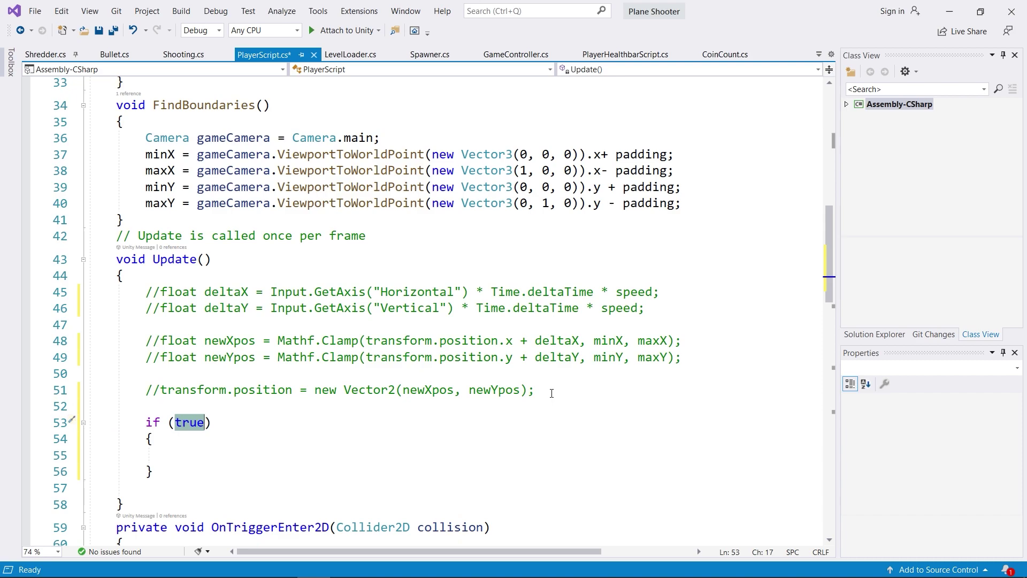
type("input")
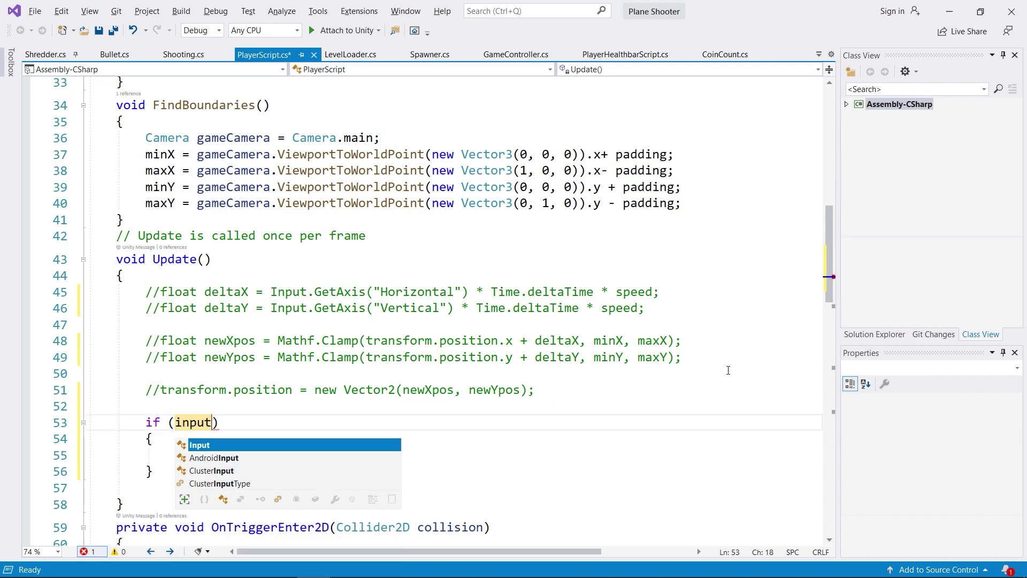
key("Tab")
type(".get")
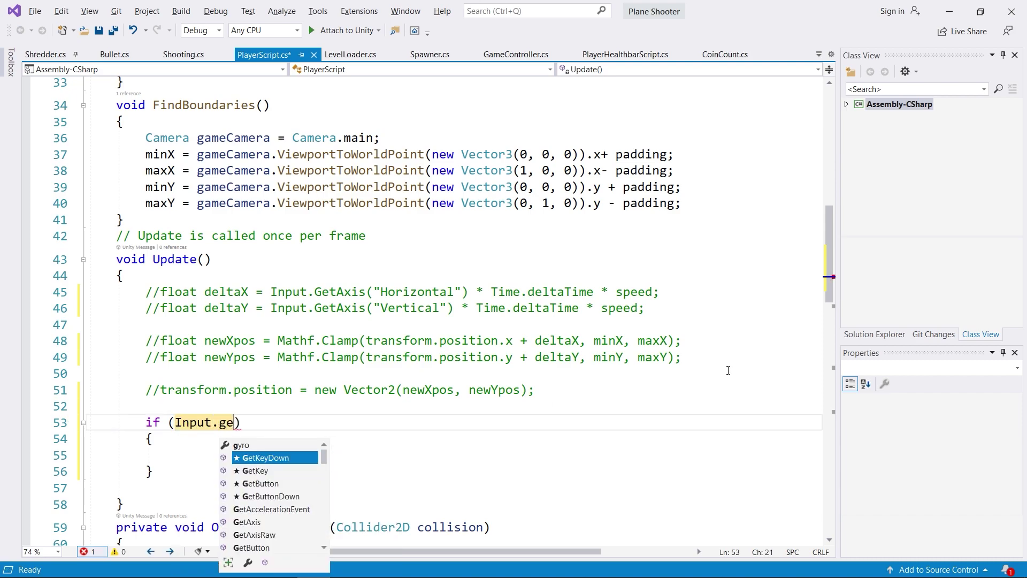
type("m")
key("Tab")
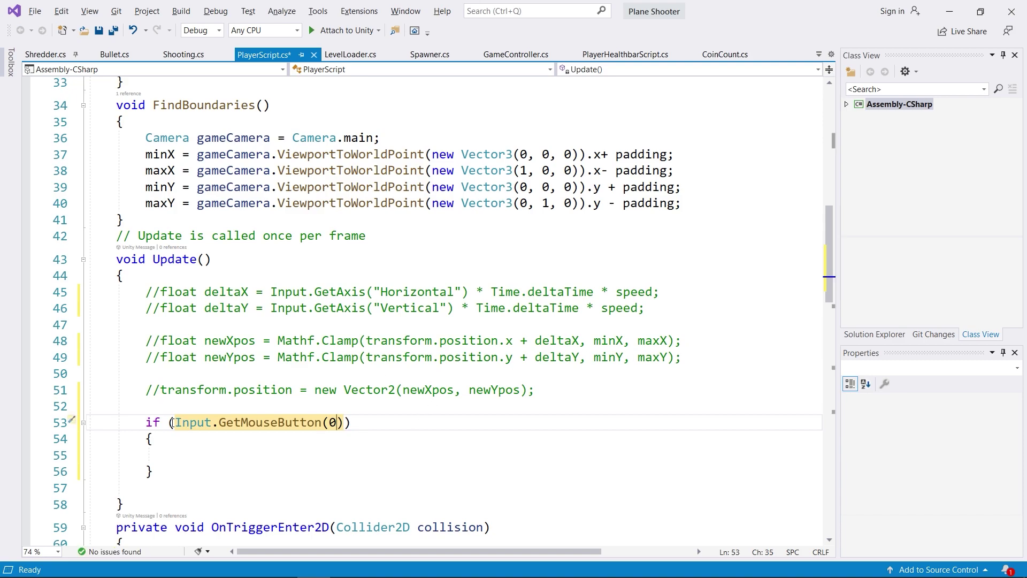
key("shift+alt+equal")
key("shift+alt+equal")
key("shift+alt+equal")
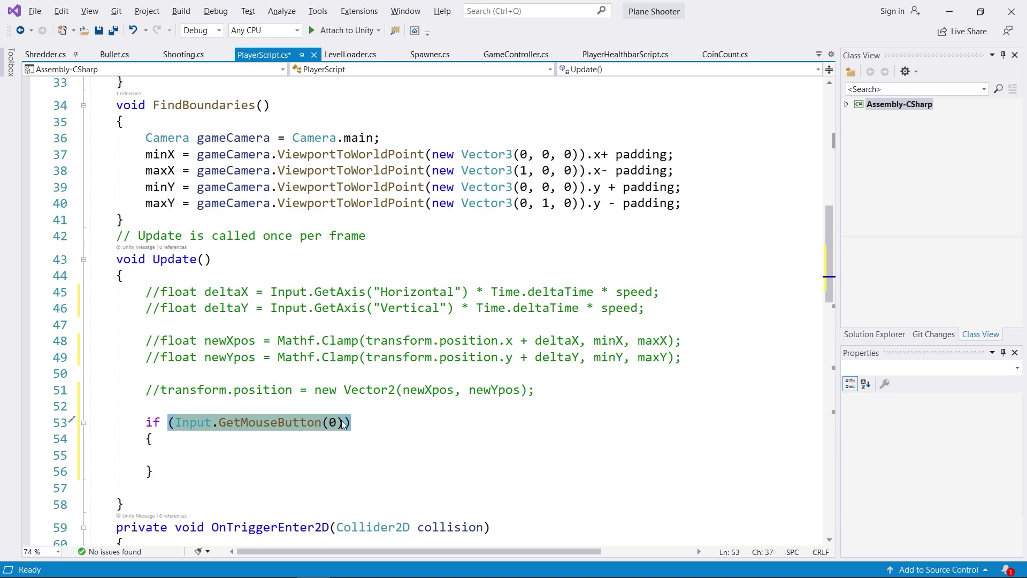
key("alt+Tab")
key("Tab")
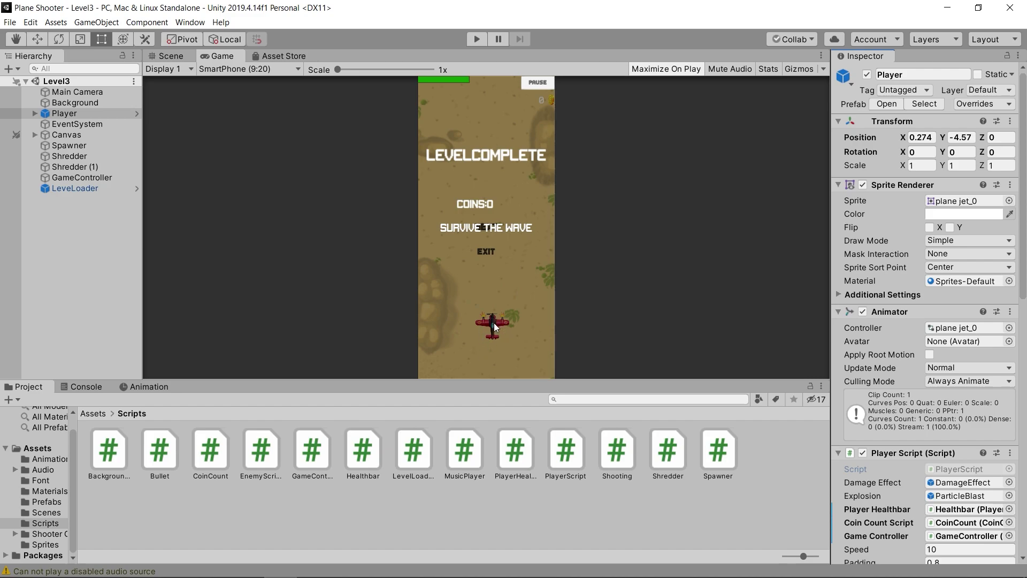
- Write Input.mousePosition inside the mouse-button if block
key("alt+Tab")
left_click(263, 465)
left_click(263, 458)
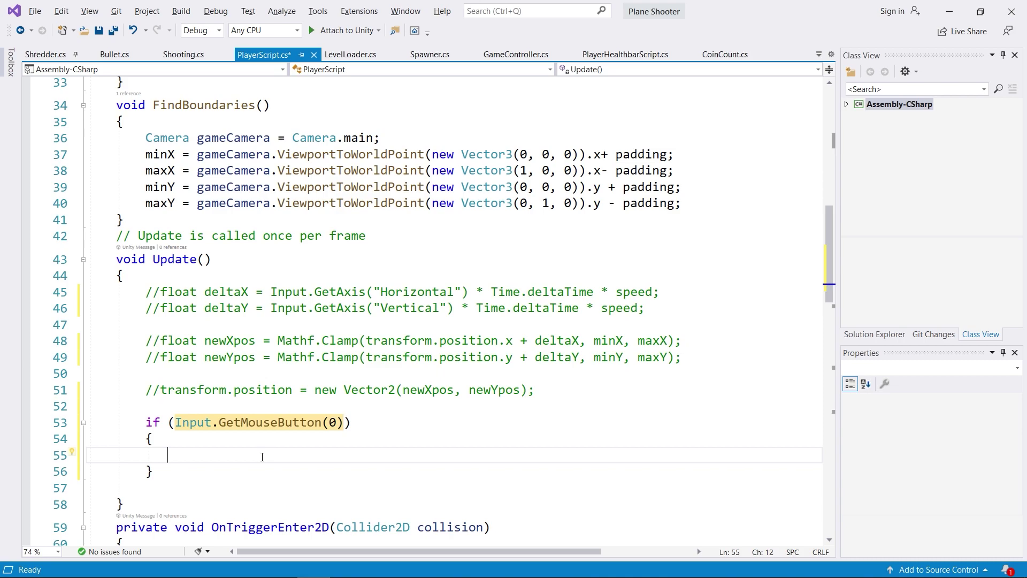
type("Input")
key("Escape")
type(".mo")
key("Tab")
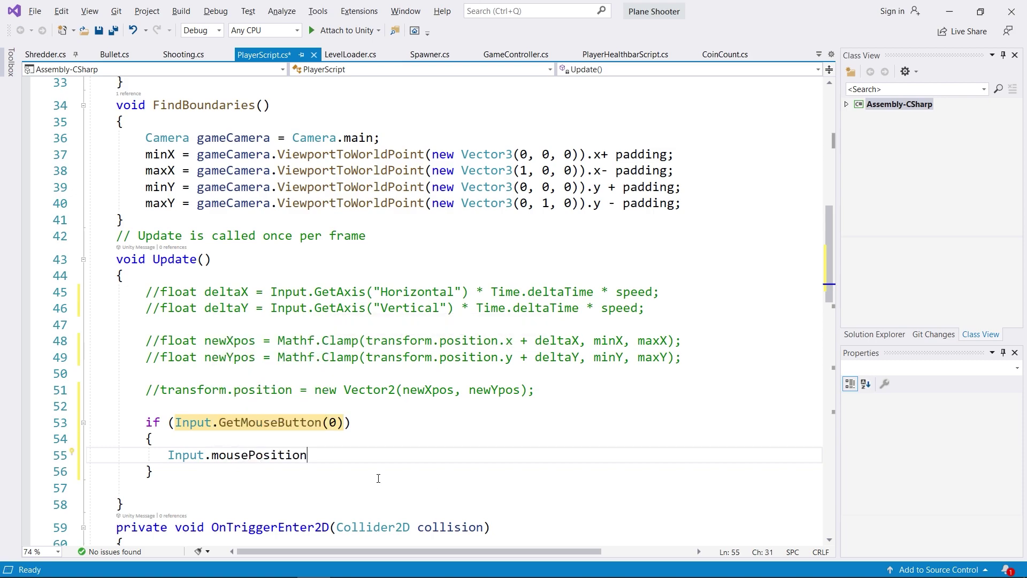
left_click_drag(169, 455, 308, 455)
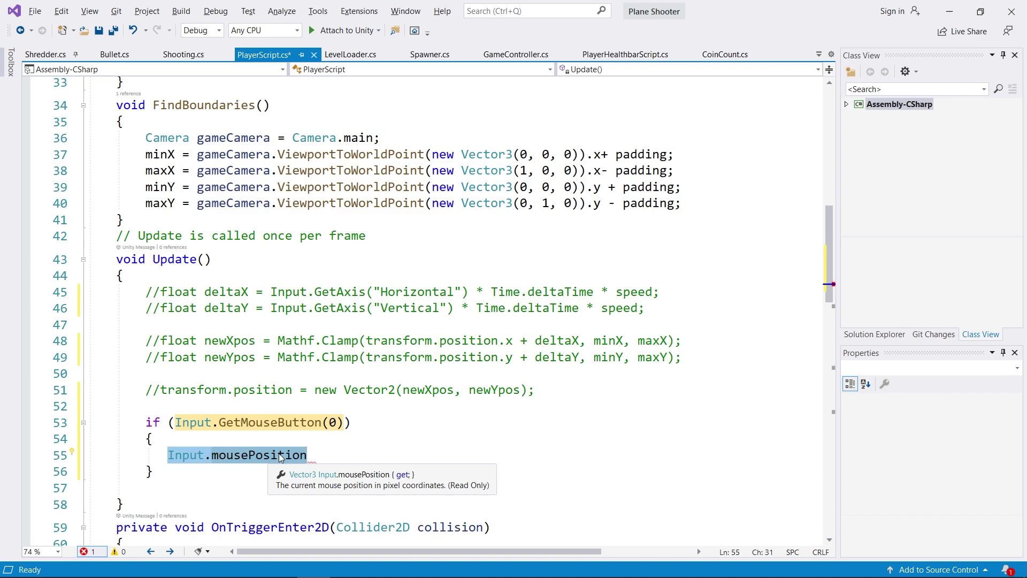
- Replace it with a Camera.main.ScreenToWorldPoint() call with empty arguments
type("cam")
key("Tab")
type(".main")
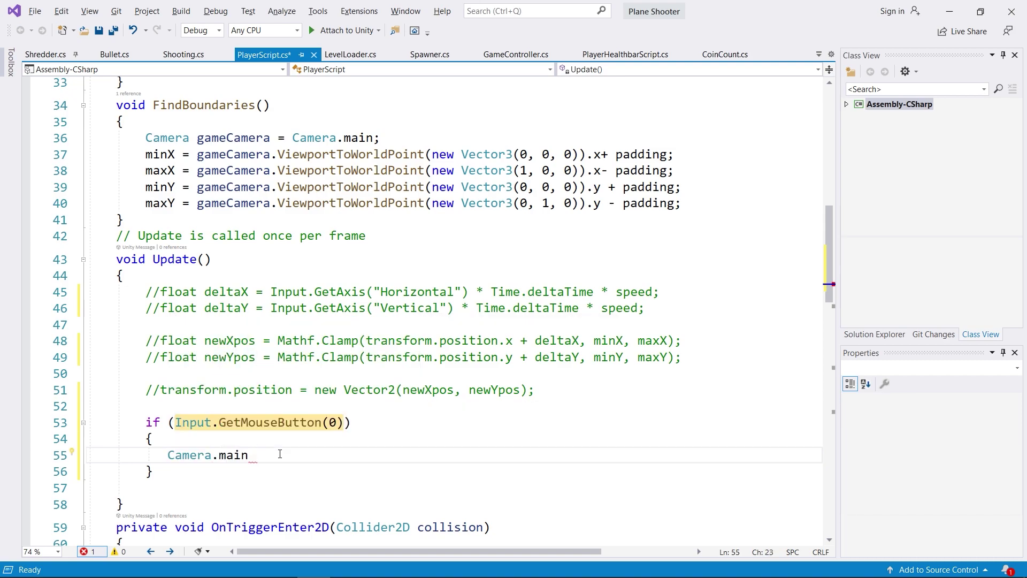
type(".scre")
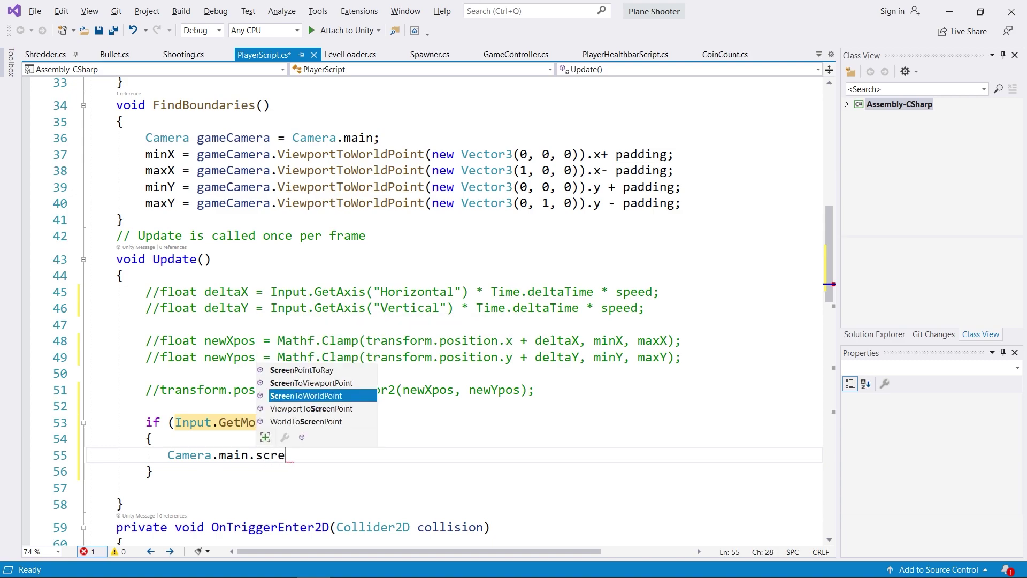
key("Tab")
type("()")
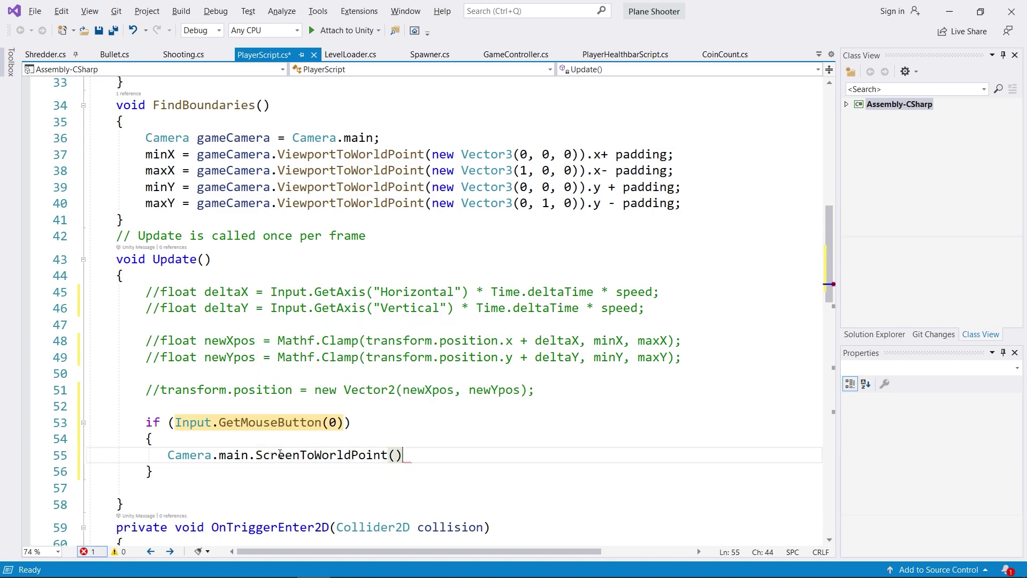
left_click_drag(256, 455, 403, 455)
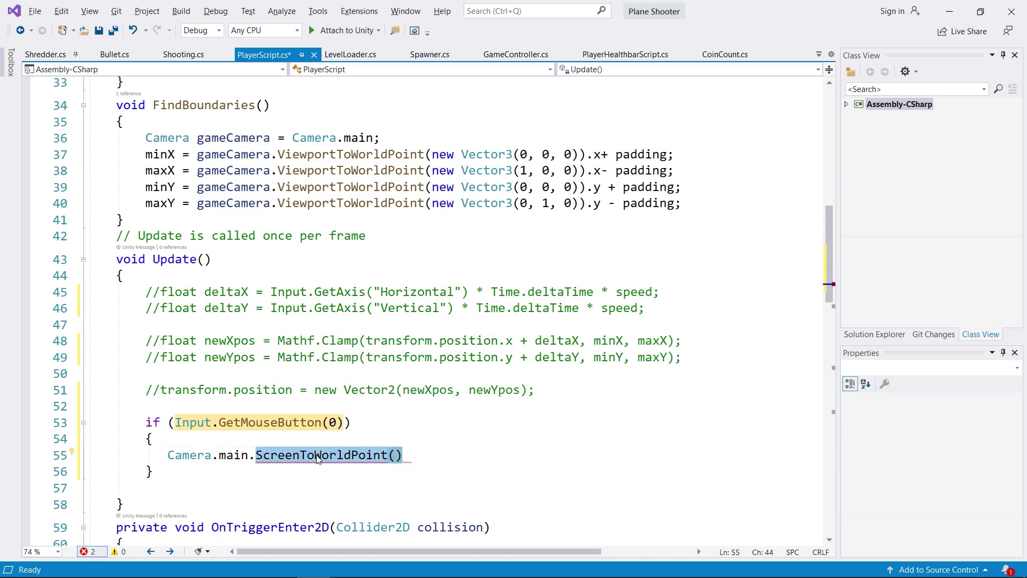
mouse_move(291, 457)
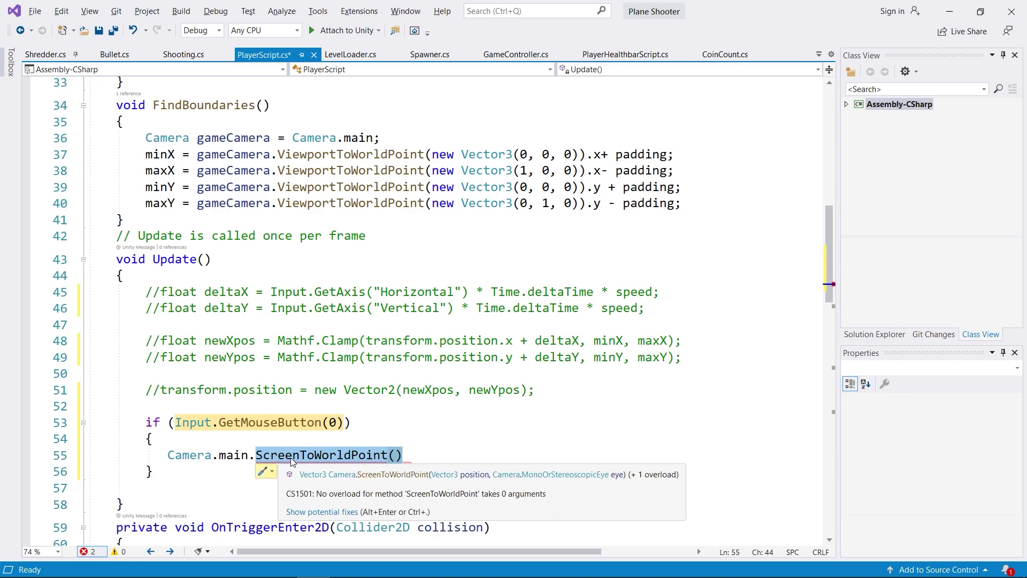
- Pass new Vector2(Input.mousePosition.x, Input.mousePosition.y) into ScreenToWorldPoint
left_click(395, 455)
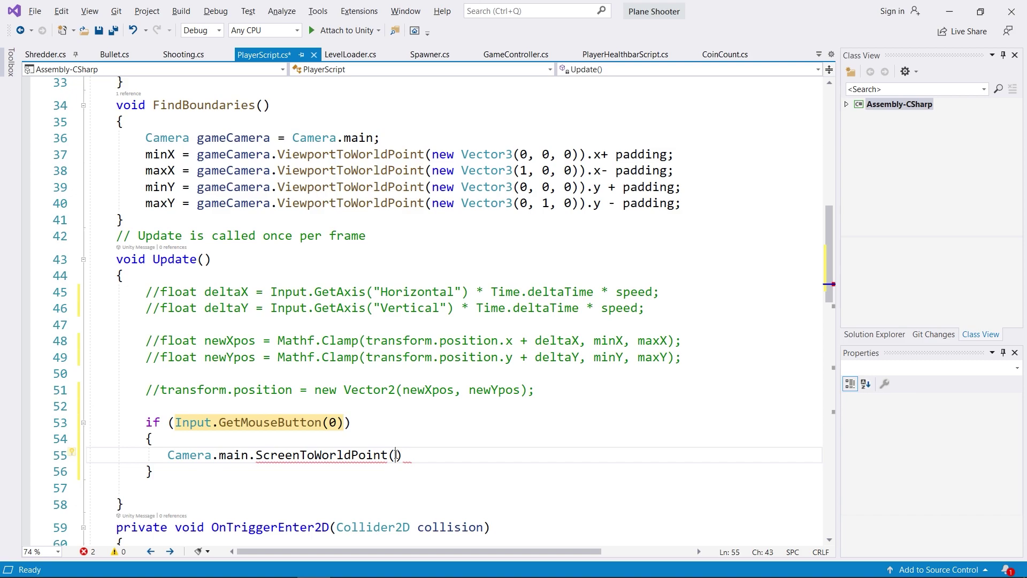
type("new ")
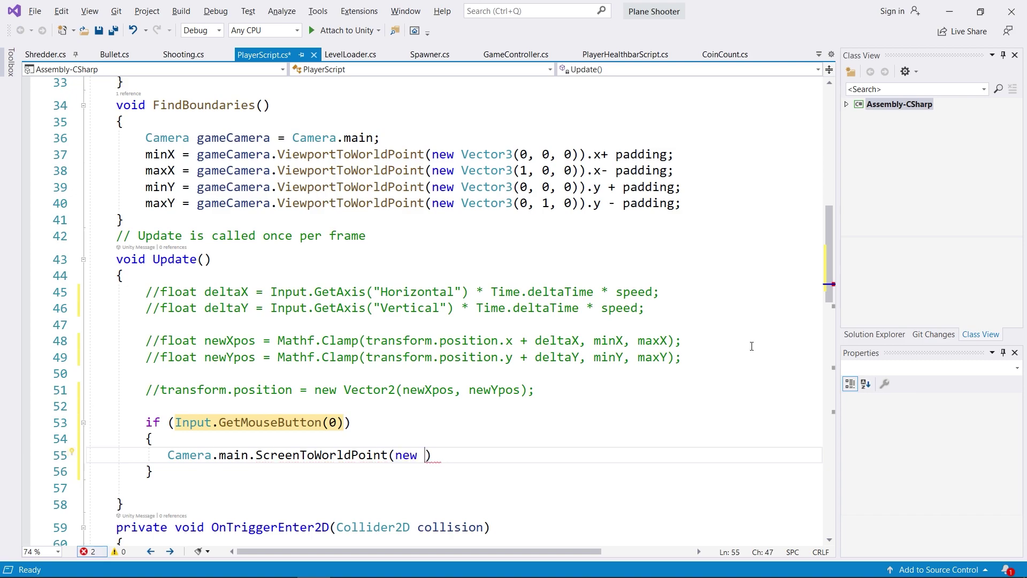
type("ve")
key("Up")
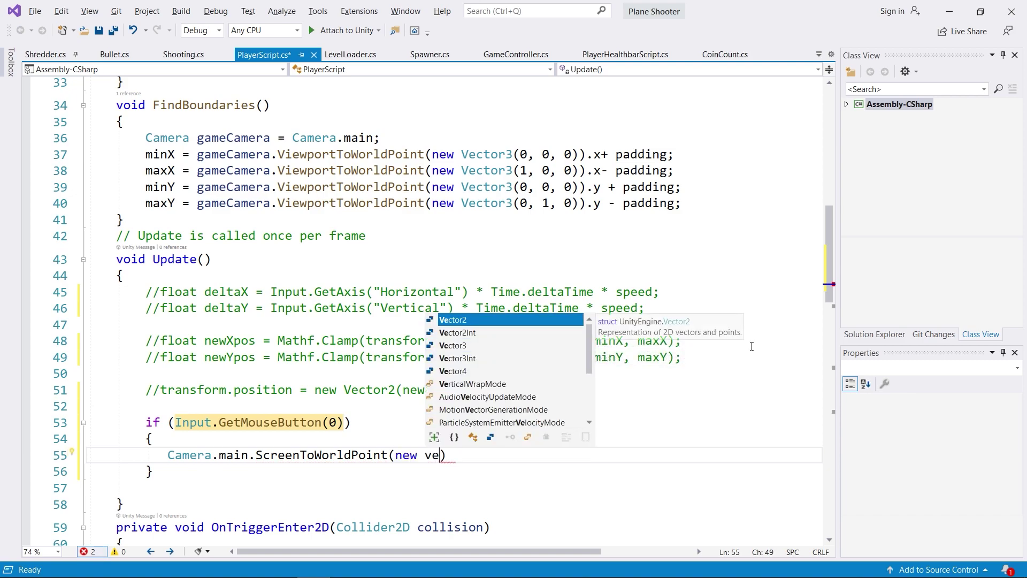
key("Tab")
type("()")
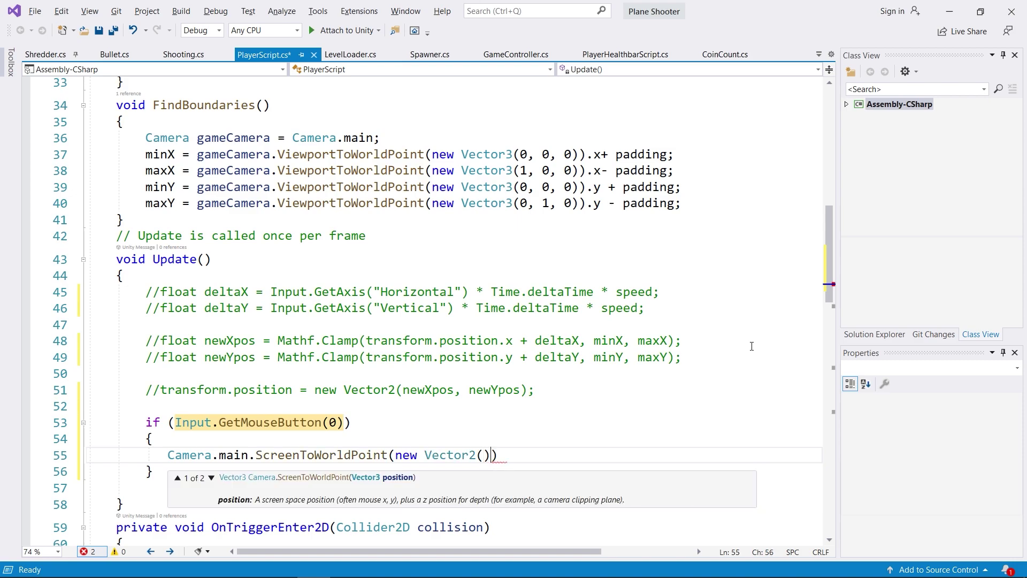
key("Left")
type("Input.m")
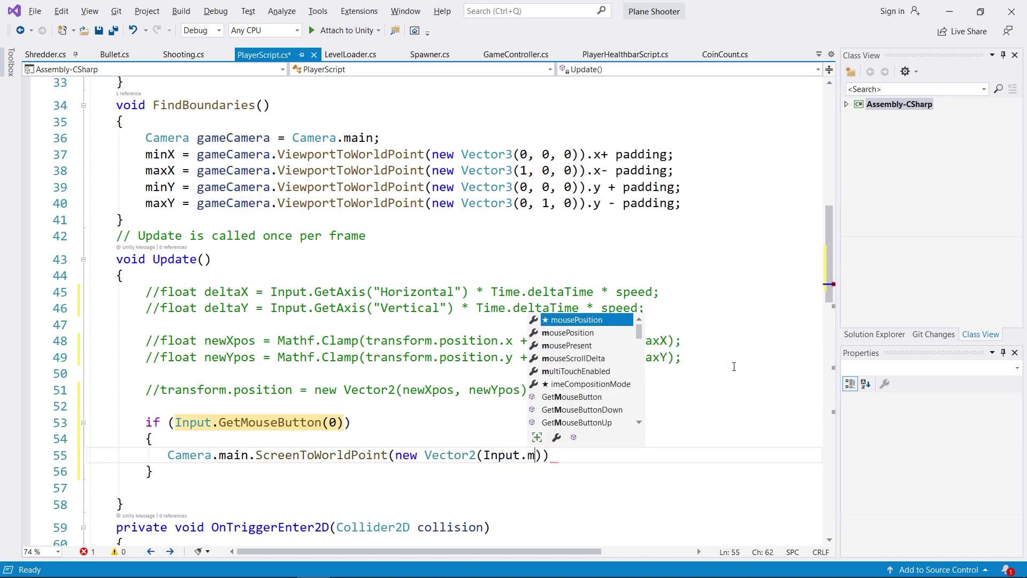
key("Tab")
type(".x")
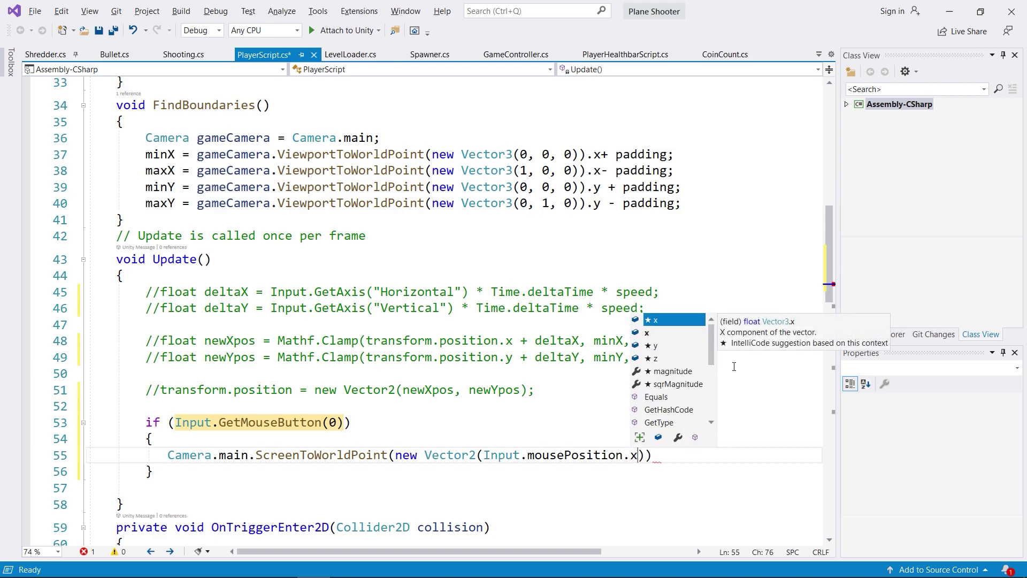
type(",")
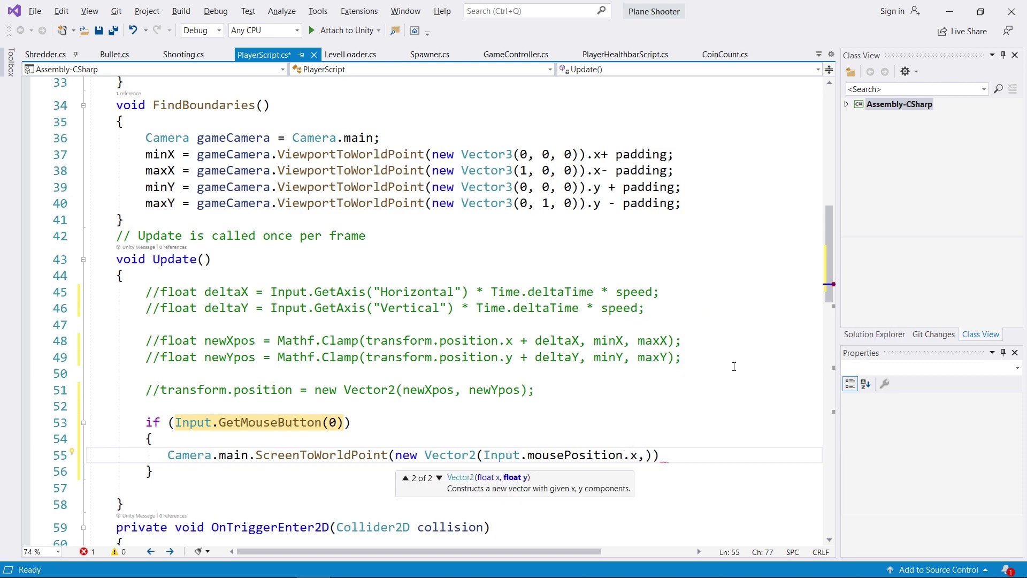
type("Input.mo")
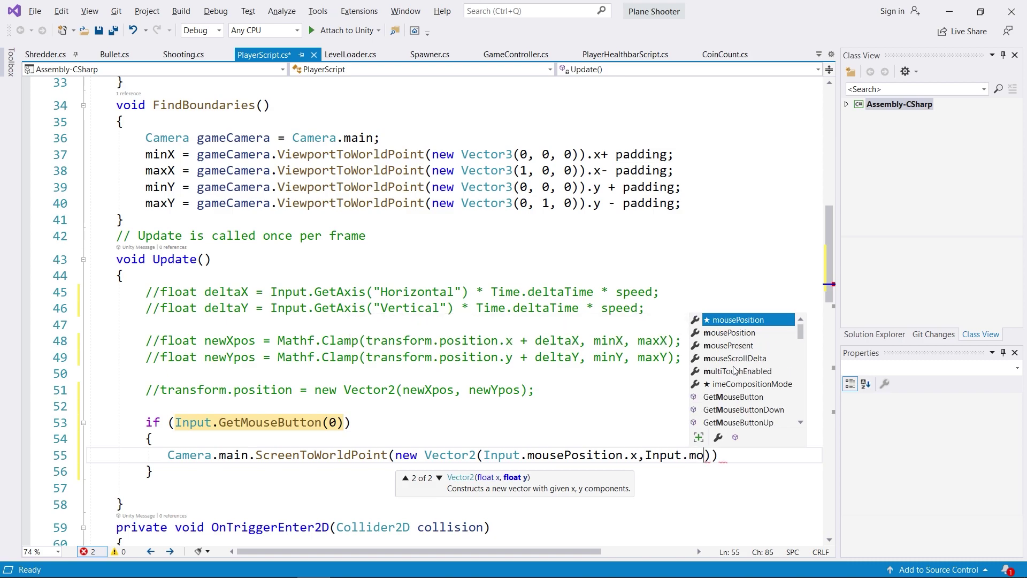
key("Tab")
type(".y")
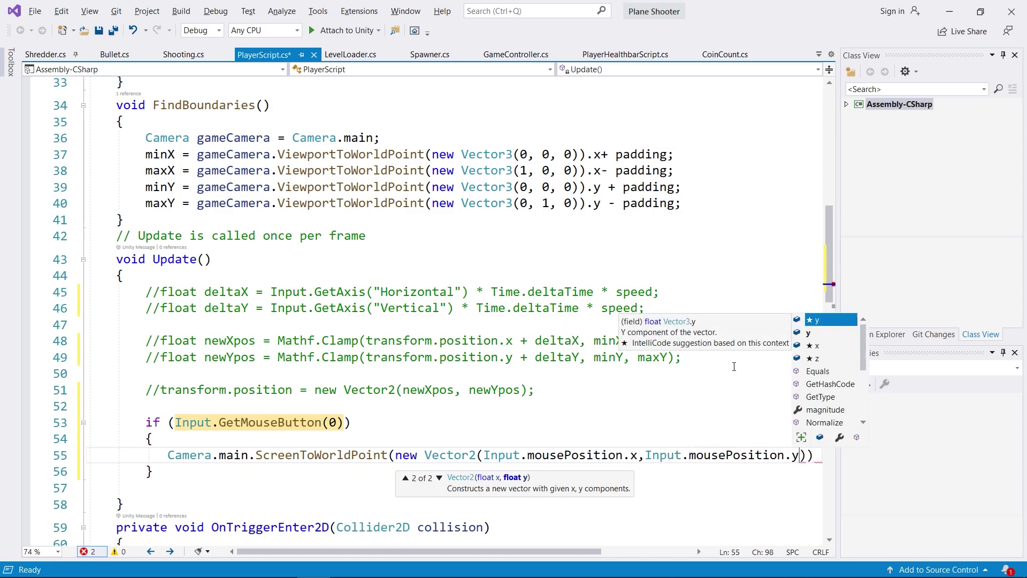
type("));")
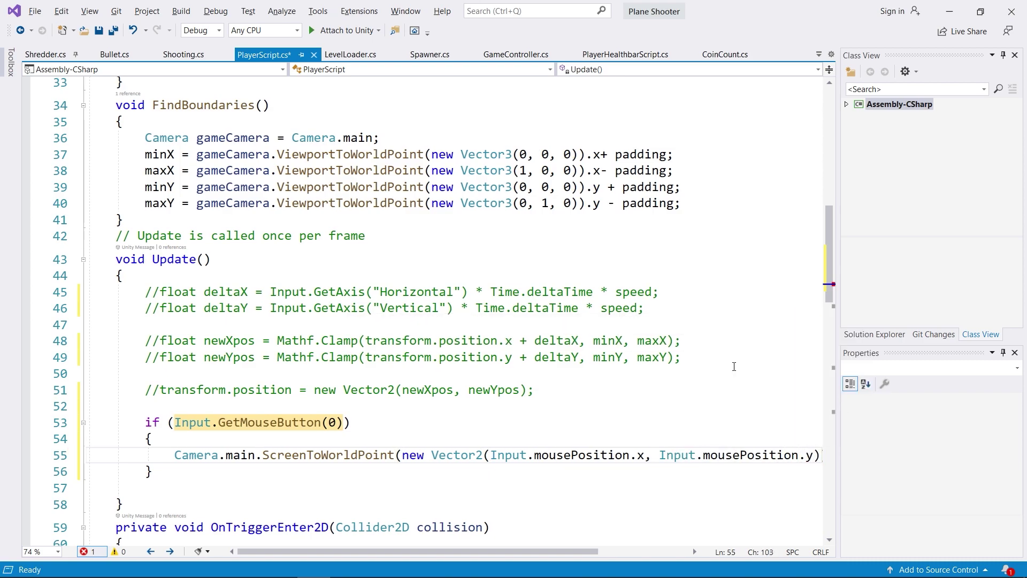
- Begin typing 've' at the start of line 55 to declare a Vector2
left_click(166, 455)
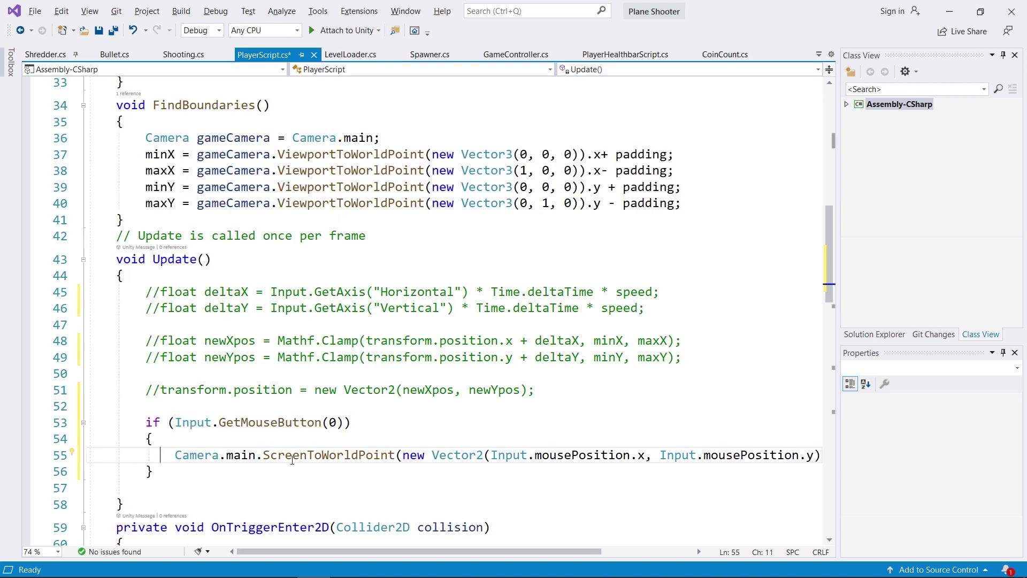
left_click_drag(166, 455, 838, 458)
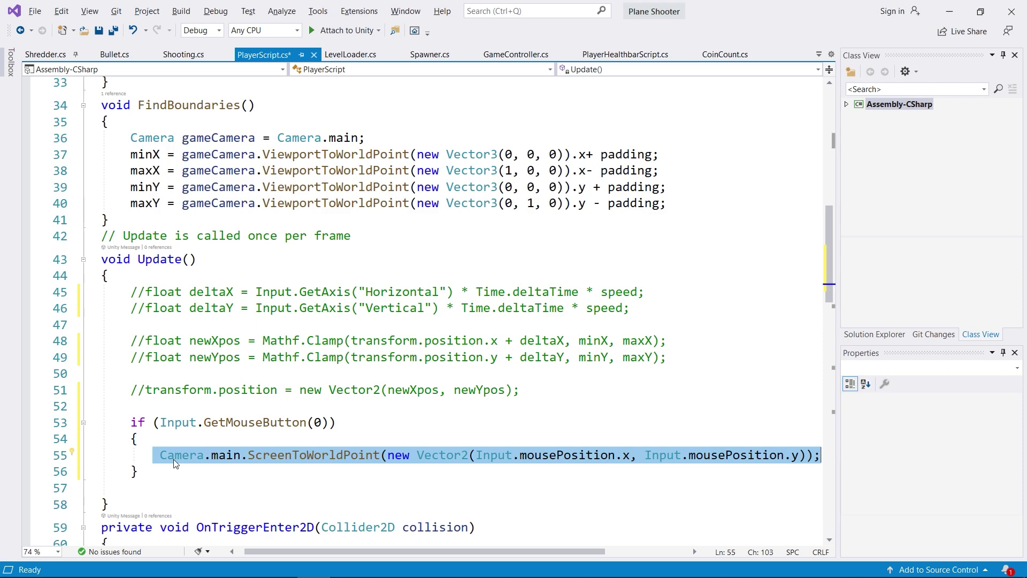
left_click(145, 455)
type("ve")
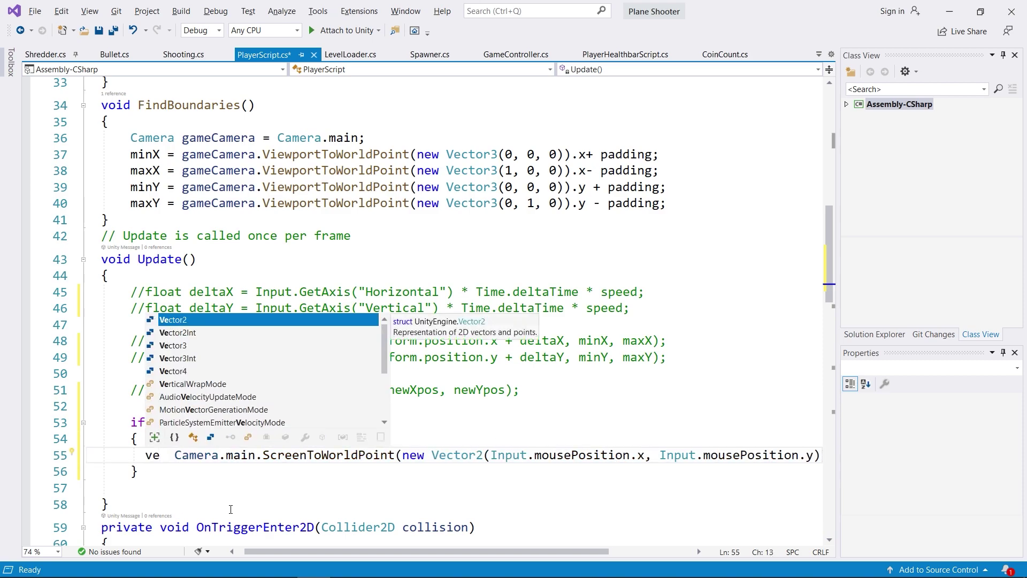
- Assign line 55's converted point to a Vector2 named newPos
key("Tab")
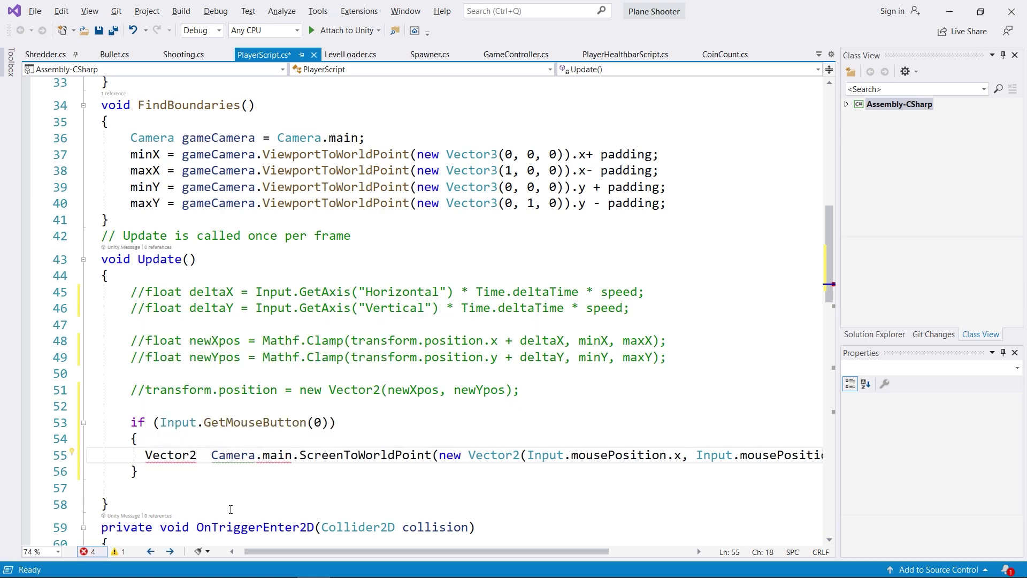
type("newPos ")
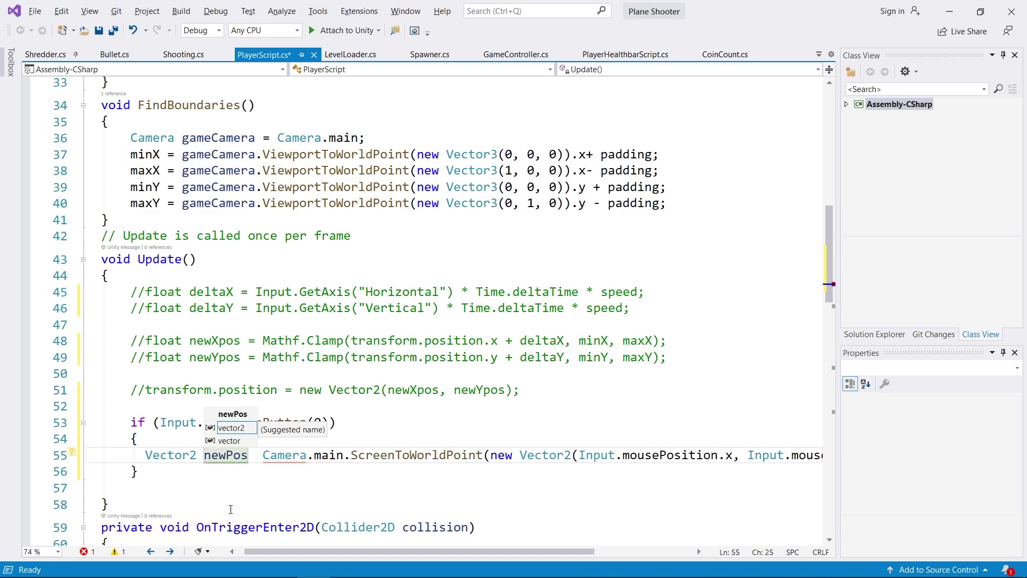
type("=")
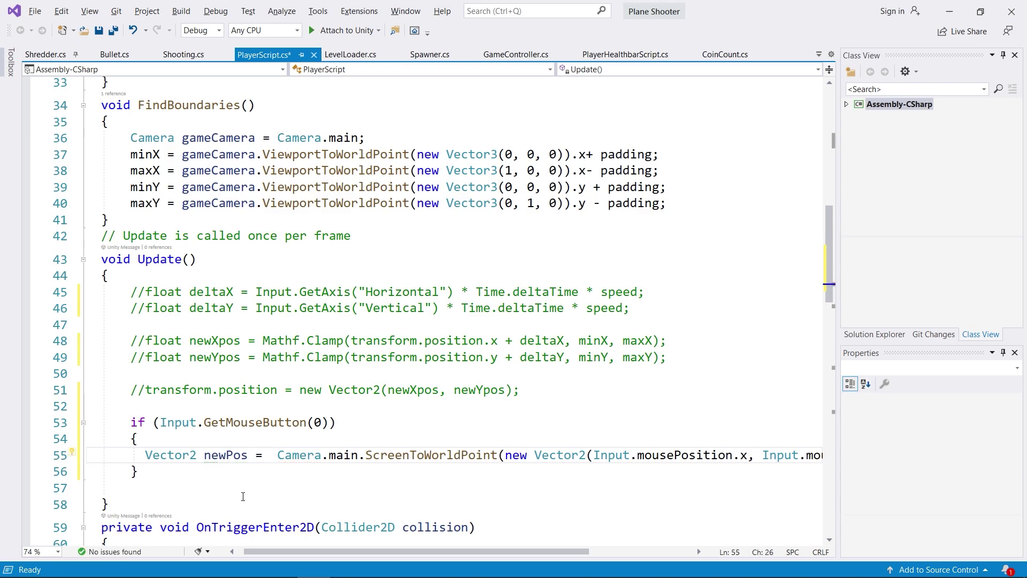
mouse_move(270, 456)
left_mouse_down()
mouse_move(812, 463)
mouse_move(185, 463)
left_mouse_up()
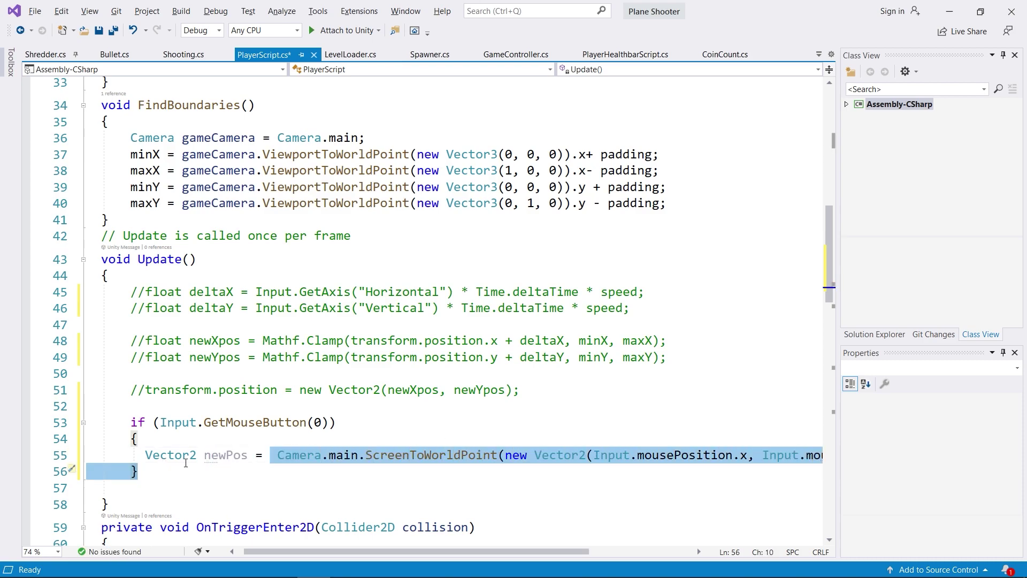
double_click(228, 455)
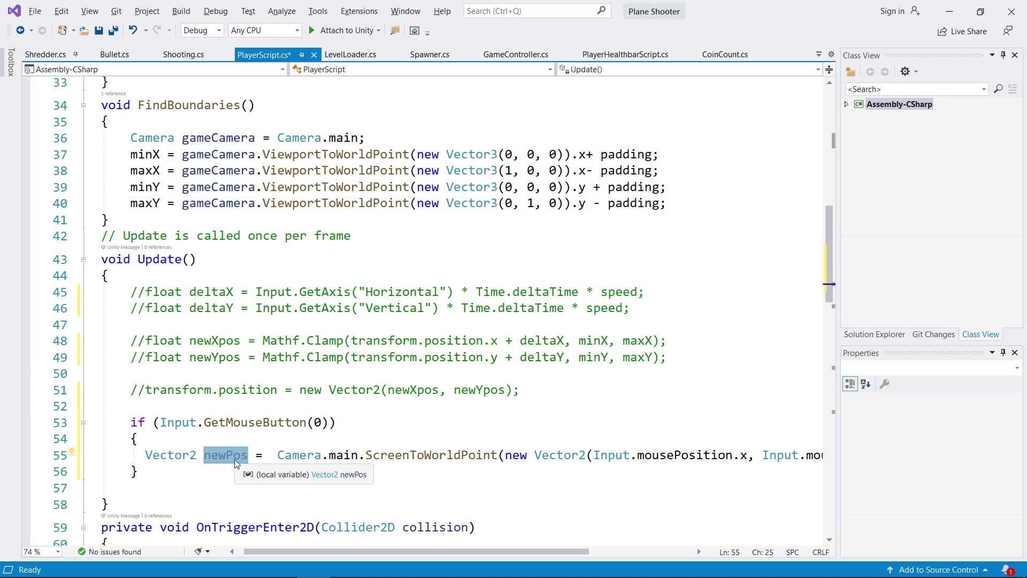
- Add transform.position = newPos; on the next line and save PlayerScript.cs
left_click(148, 470)
key("Home")
key("Return")
key("Up")
type("tr")
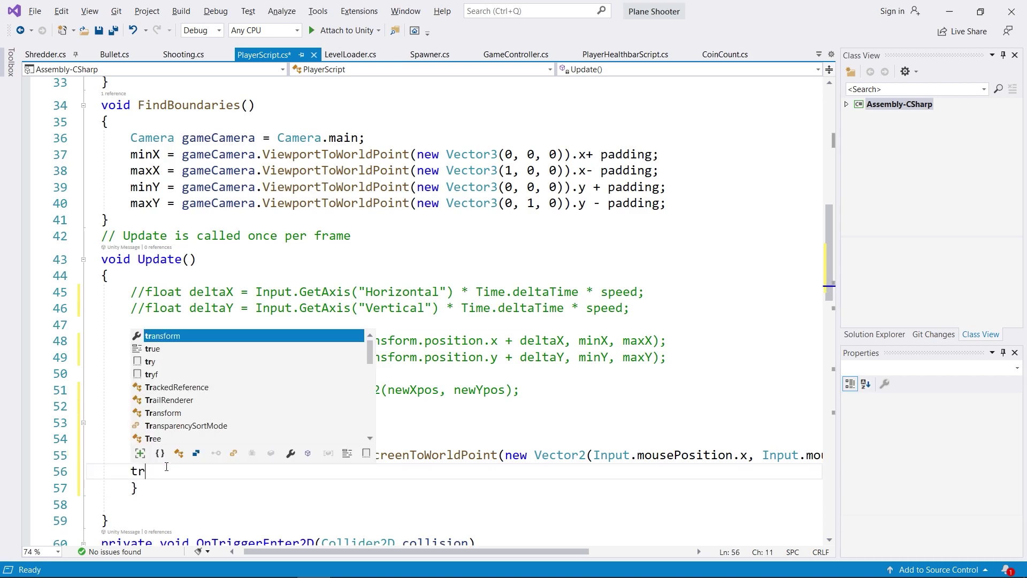
type("ansform.p")
key("Tab")
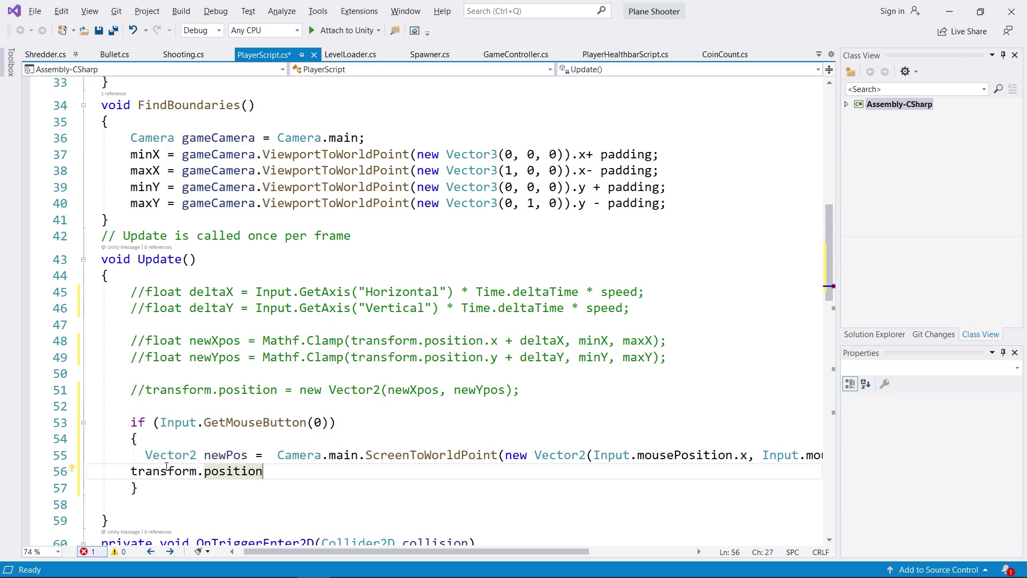
type("= ne")
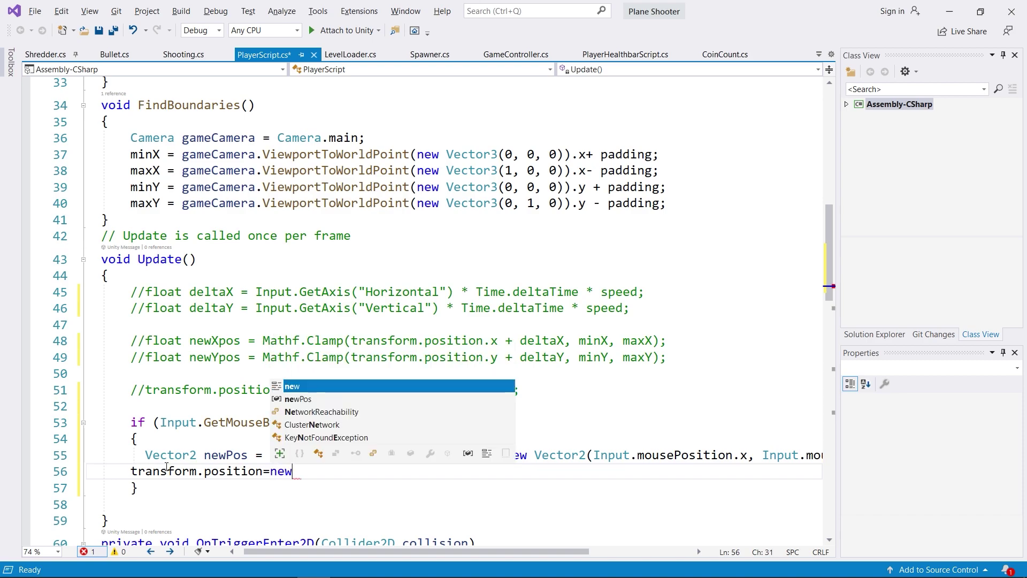
type("wPos")
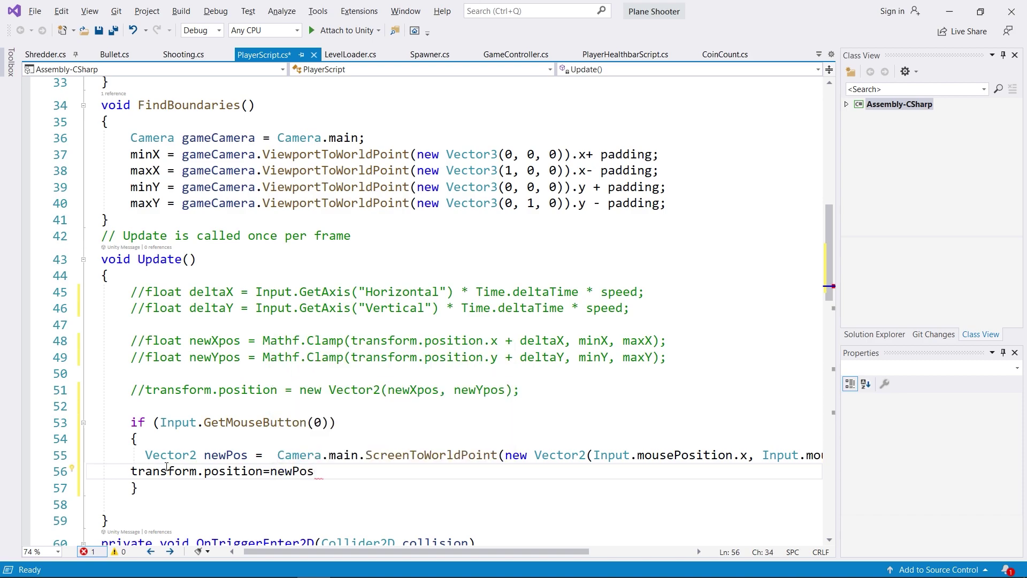
type(";")
key("ctrl+s")
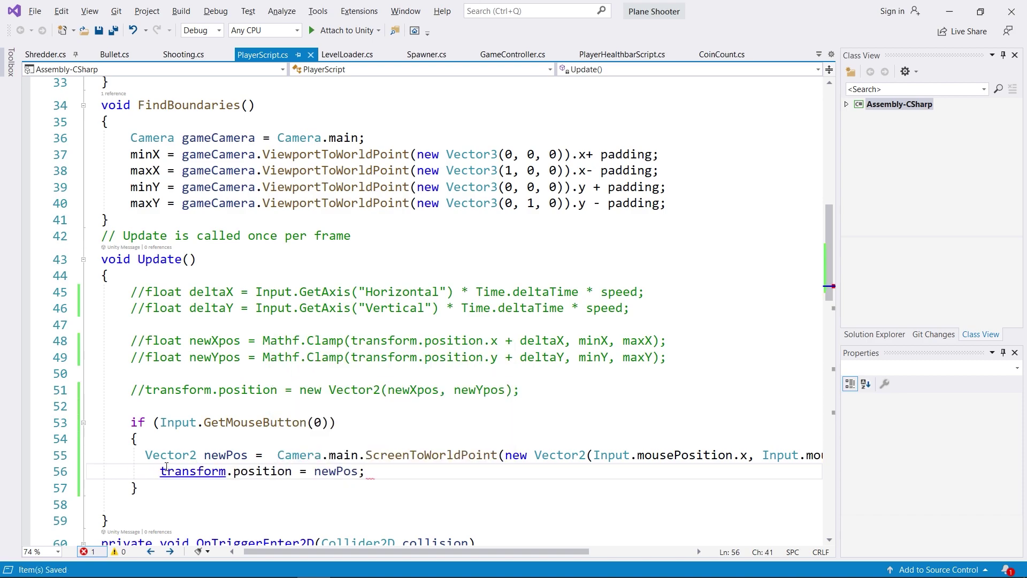
key("alt+Tab")
key("alt+Tab")
key("alt+Tab")
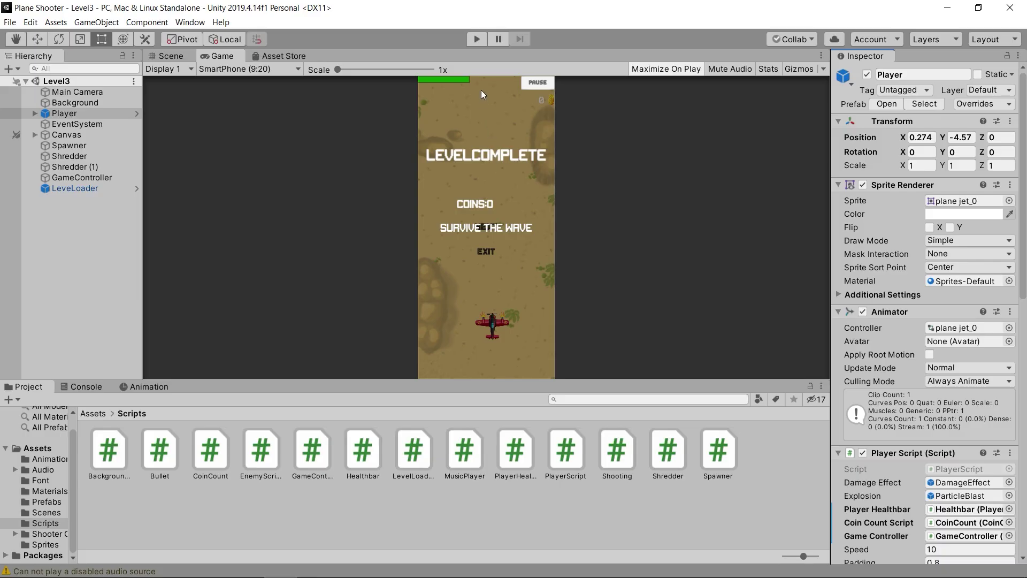
- Play Level3, click various Game view spots to make the plane jump there, then stop
left_click(476, 39)
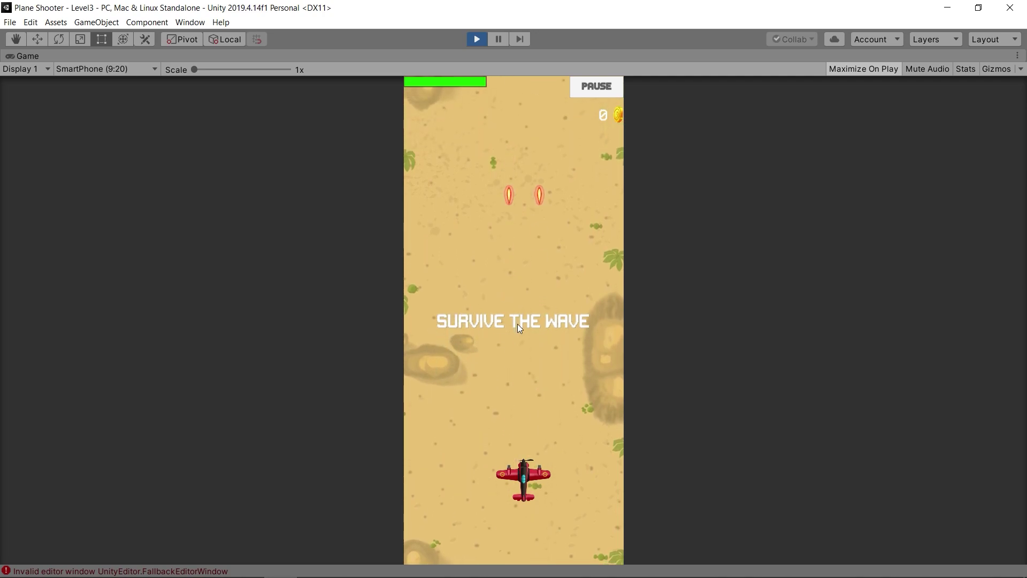
left_click(507, 308)
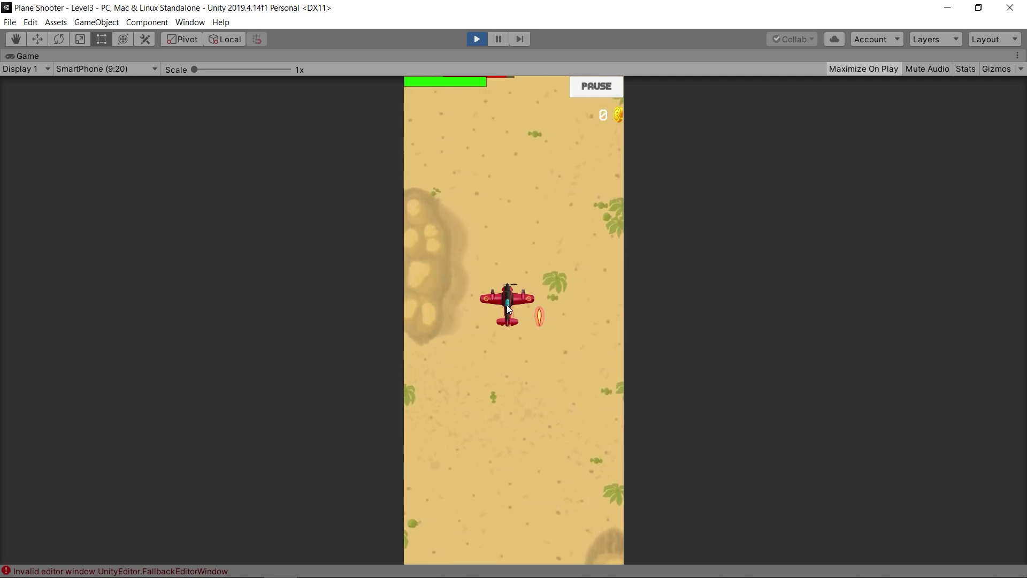
left_click_drag(508, 308, 566, 401)
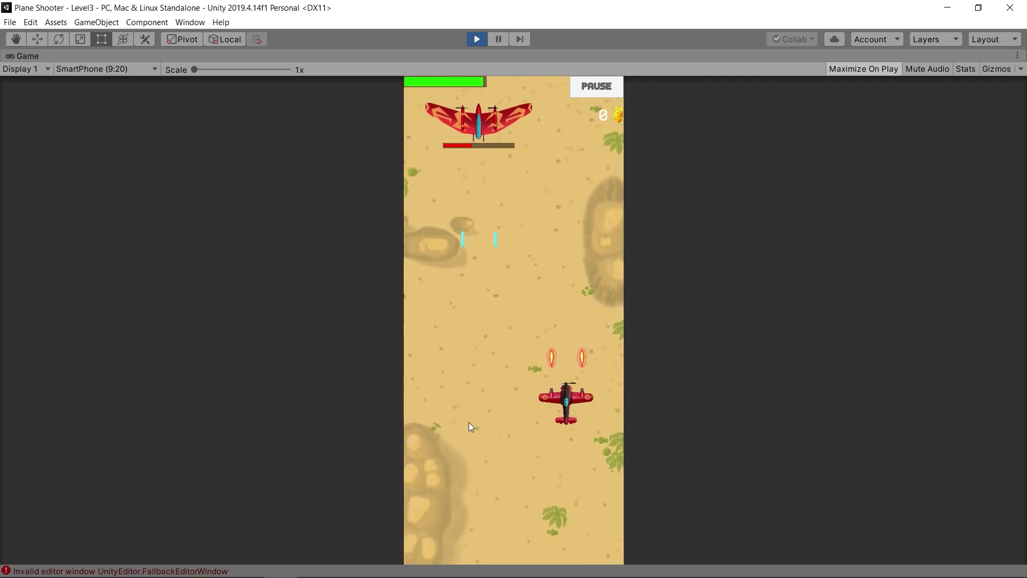
left_click(472, 426)
left_click(579, 422)
left_click(587, 331)
left_click(429, 438)
left_click(589, 367)
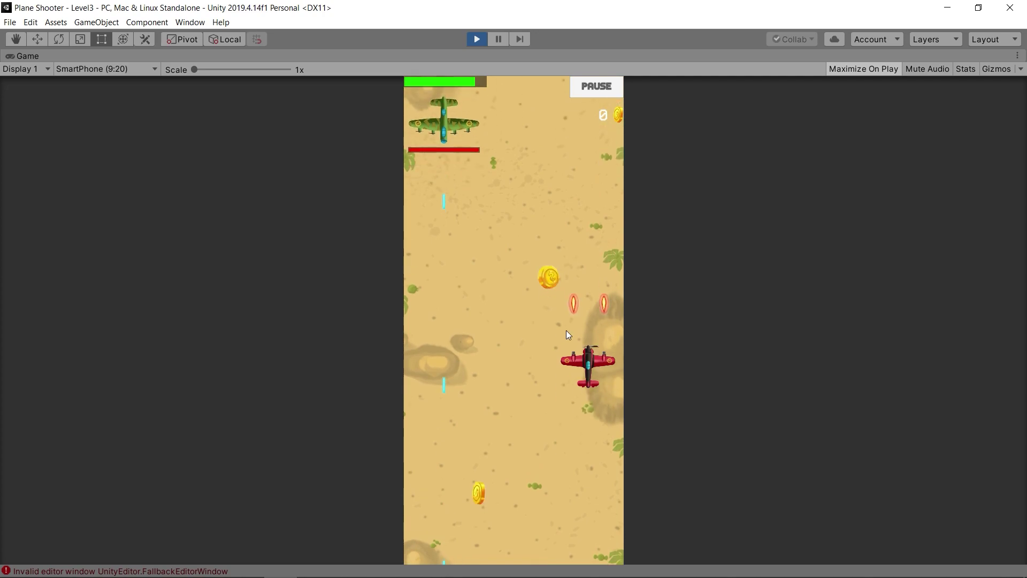
left_click(478, 35)
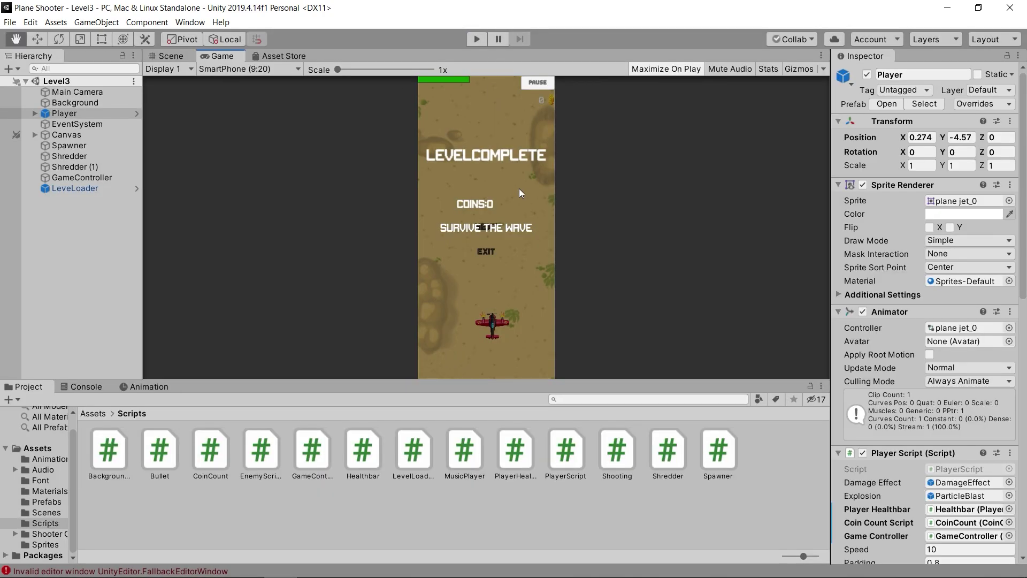
key("alt+Tab")
key("alt+Tab")
key("alt+Tab")
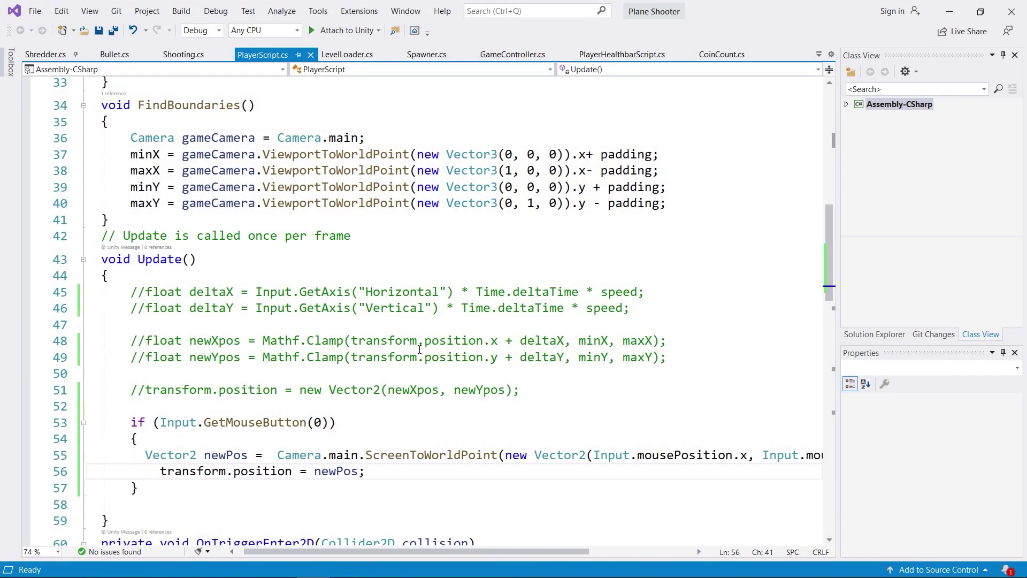
- Replace newPos; on line 56 with Vector2.Lerp() and bring up its documentation
left_click_drag(365, 471, 314, 471)
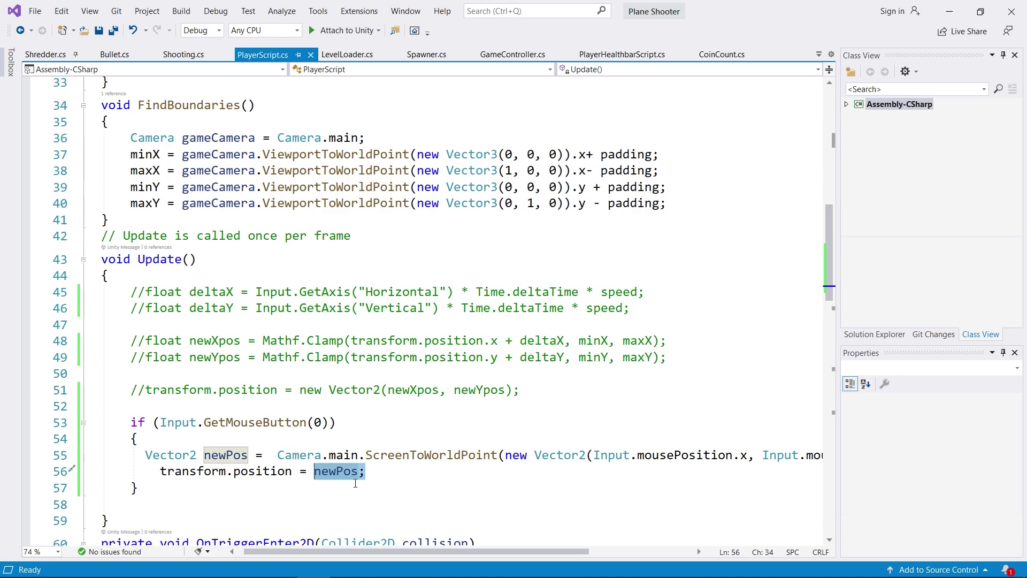
key("Delete")
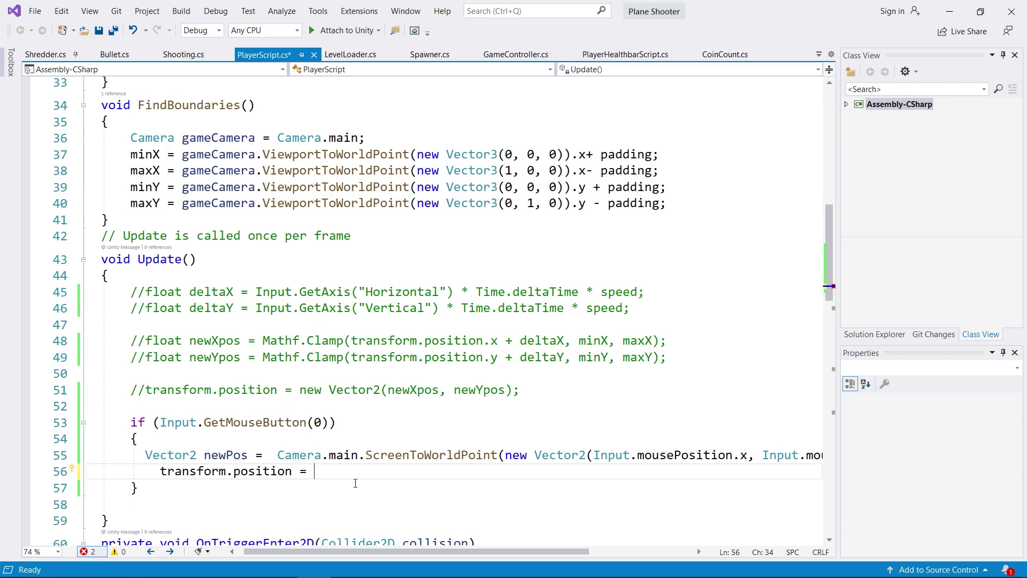
type("ve")
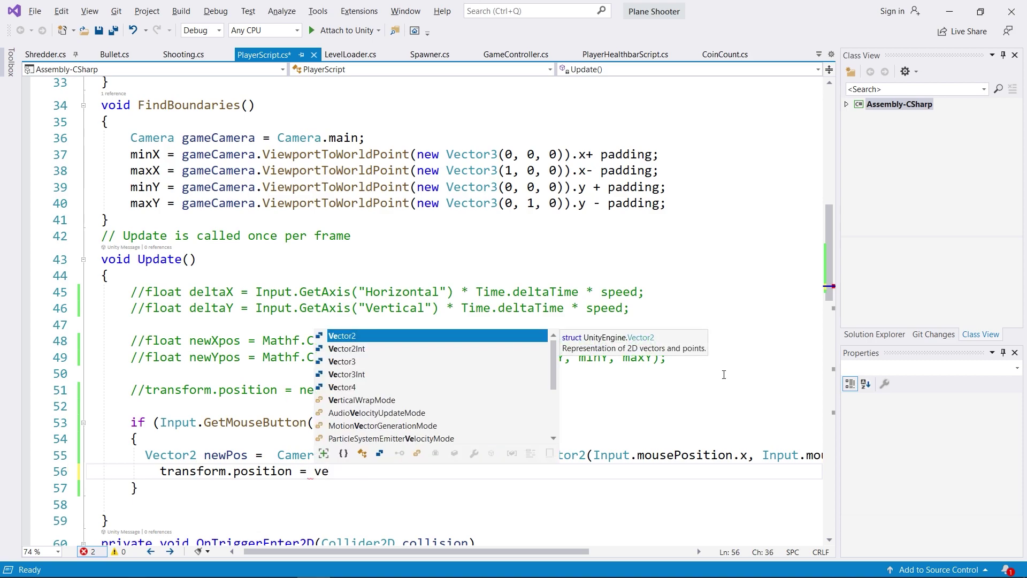
key("Tab")
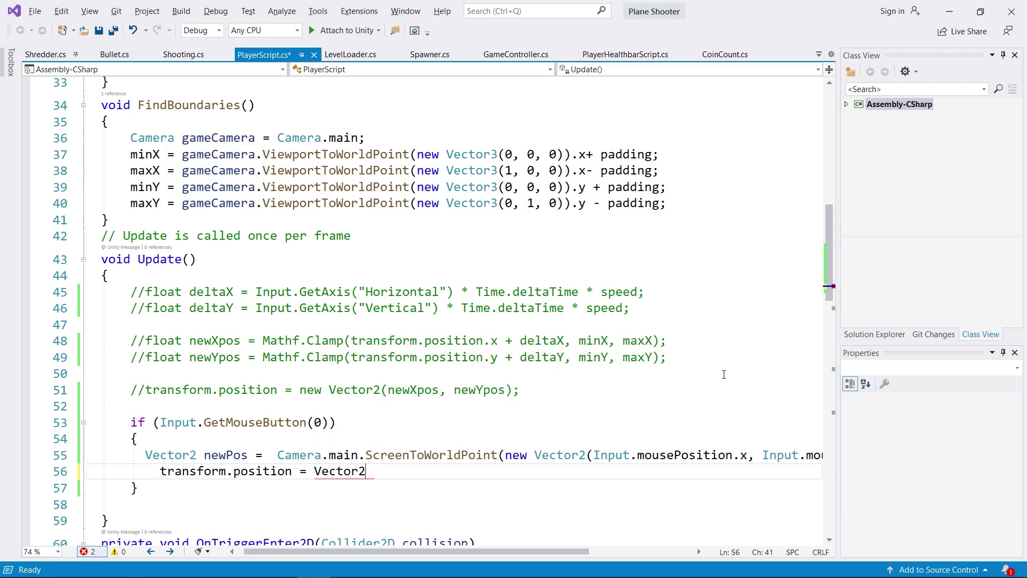
type(".Ler")
key("Tab")
type("()")
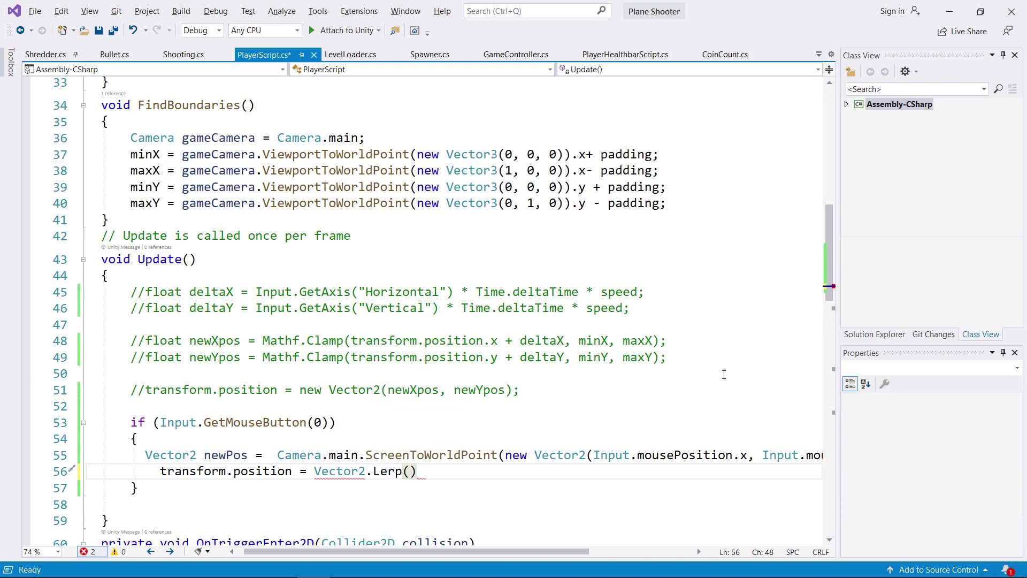
key("alt+Tab")
key("alt+Tab")
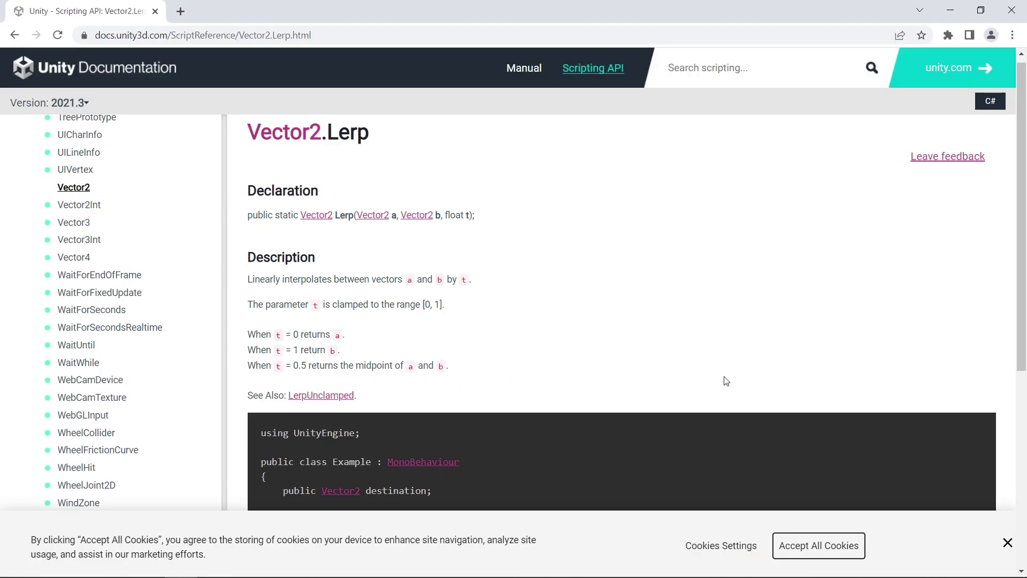
- Review the Lerp example's arguments: transform.position, destination and Time.deltaTime
scroll(727, 381, "down", 5)
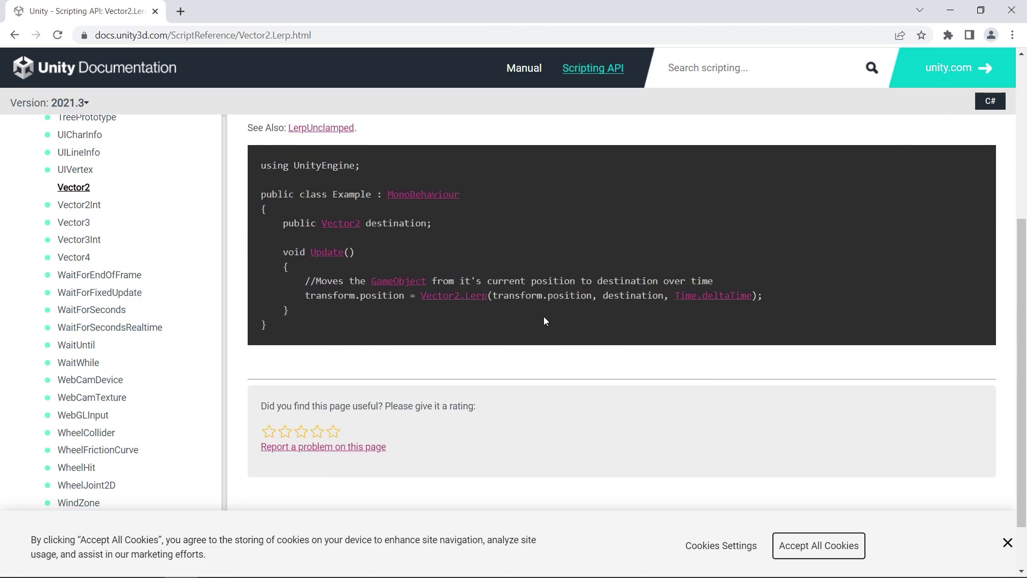
left_click_drag(493, 296, 593, 301)
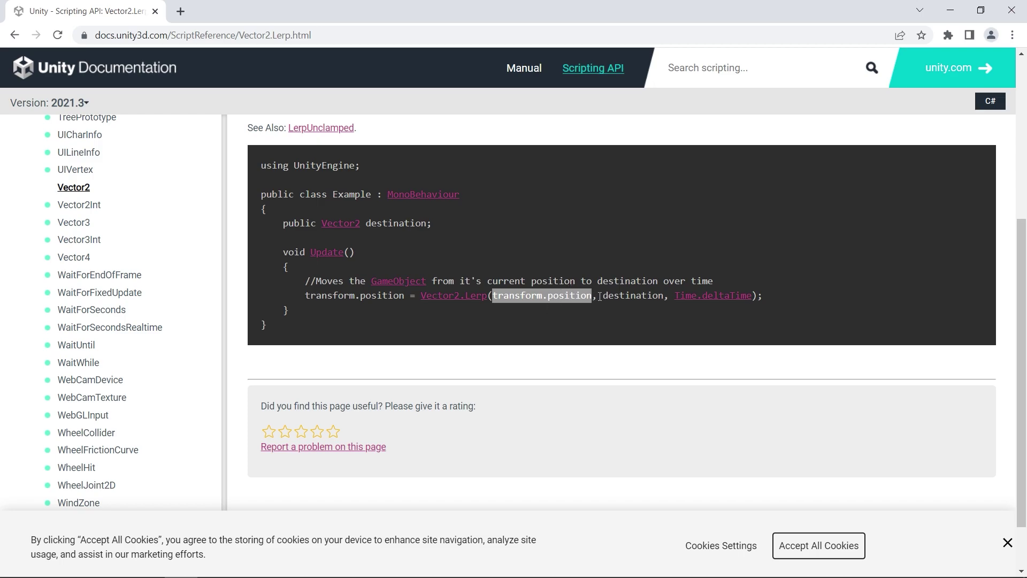
left_click_drag(602, 296, 667, 296)
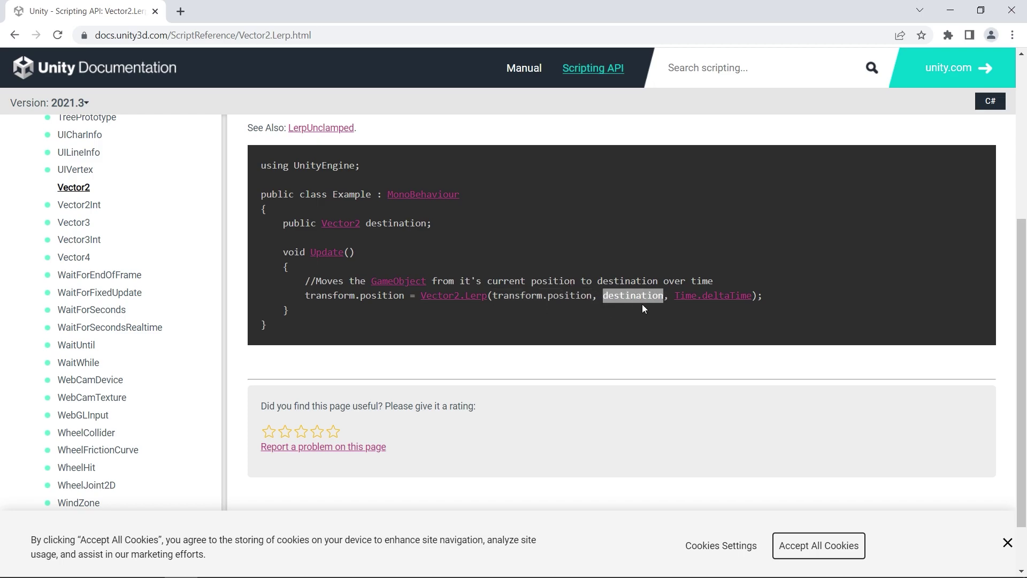
left_click_drag(673, 296, 754, 295)
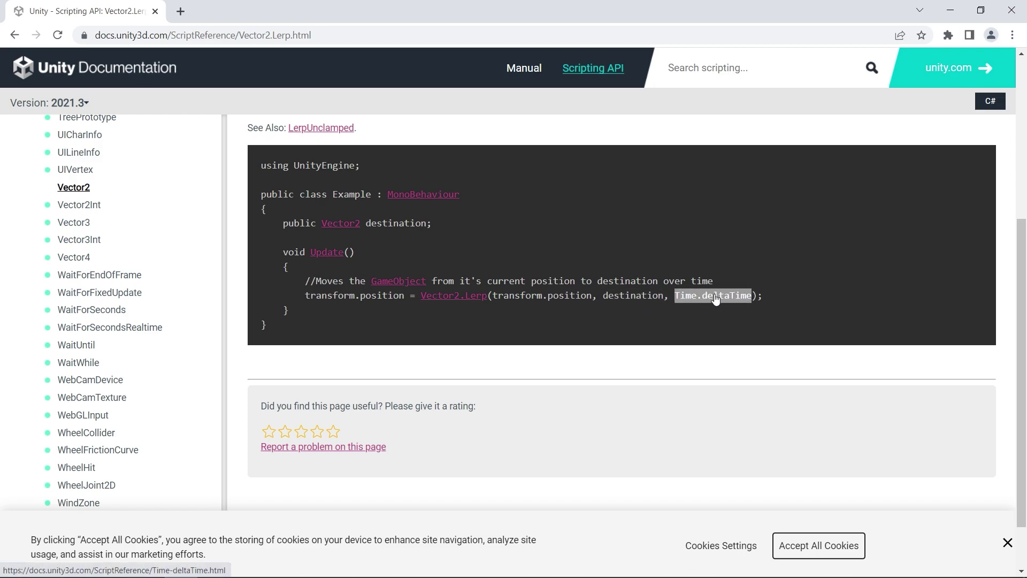
key("alt+Tab")
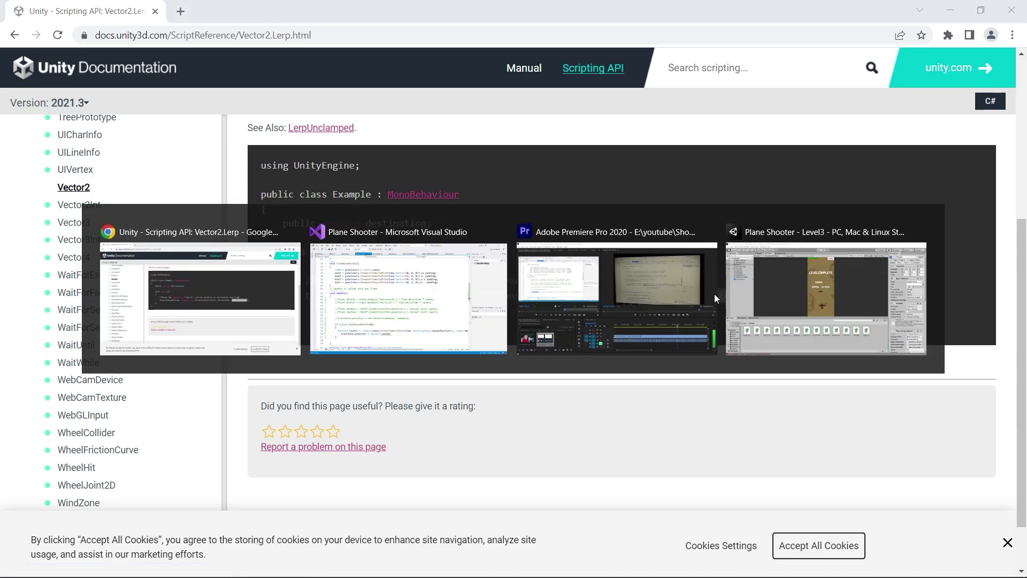
key("Left")
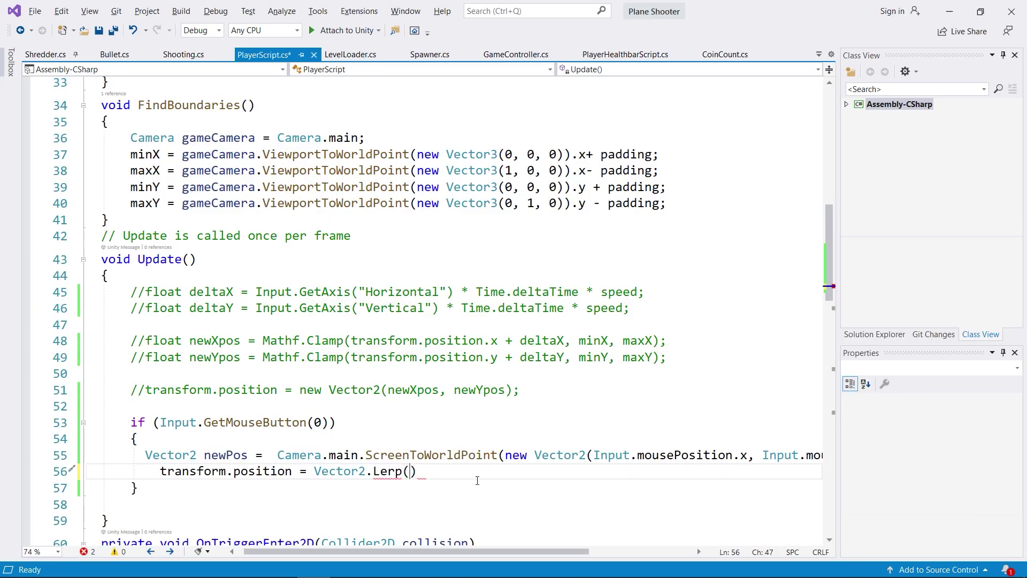
- Fill Lerp with transform.position, newPos, 10 * Time.deltaTime and save the script
type("transform.po")
key("Tab")
type(",")
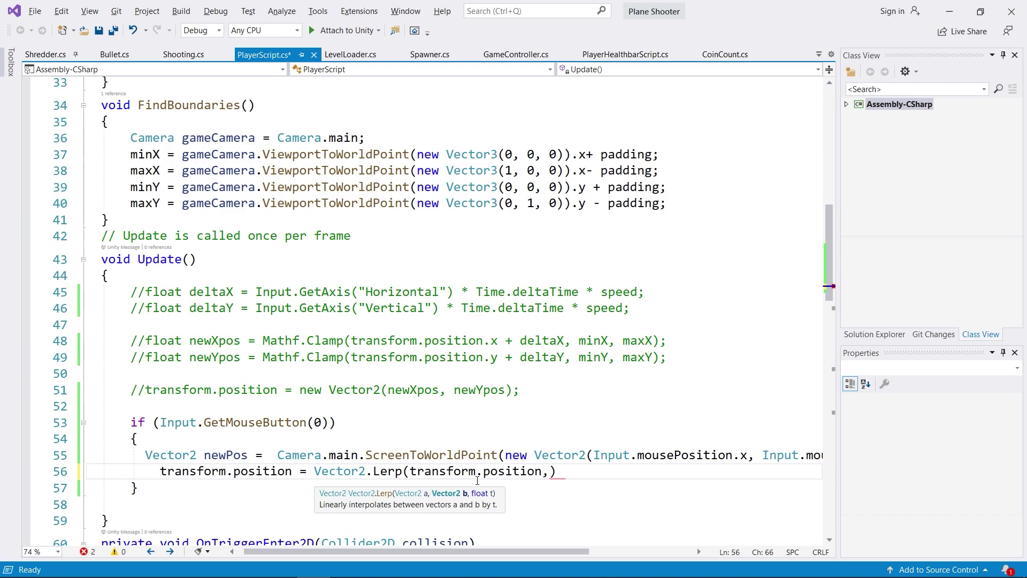
type("new")
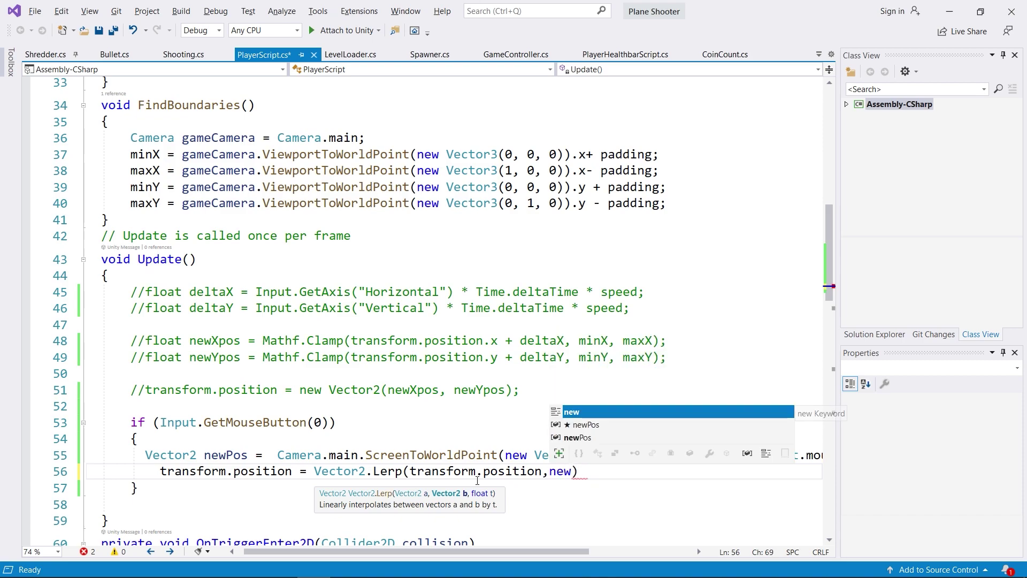
key("Down")
key("Tab")
type(", ")
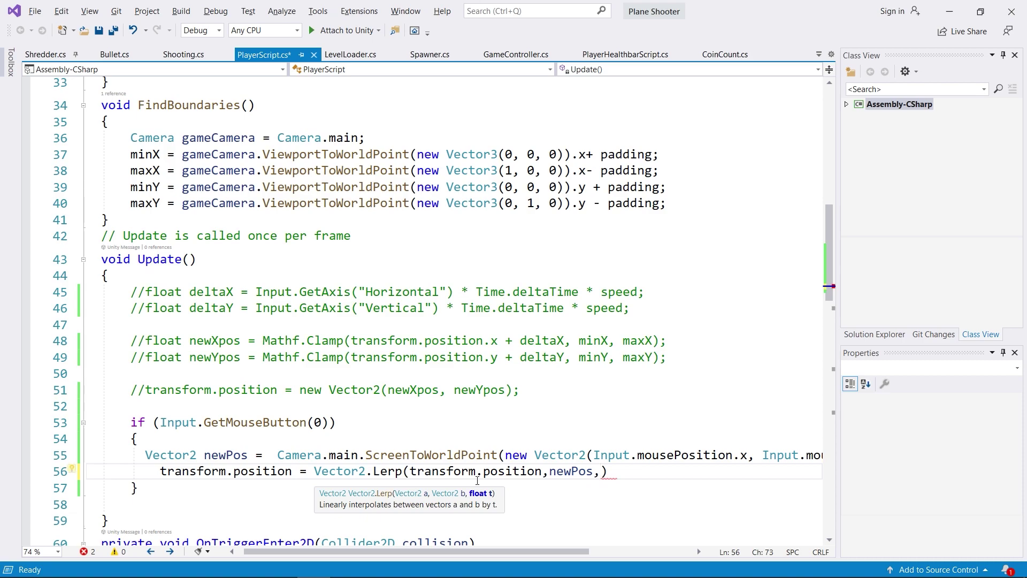
type("10 * Time.deltaTime")
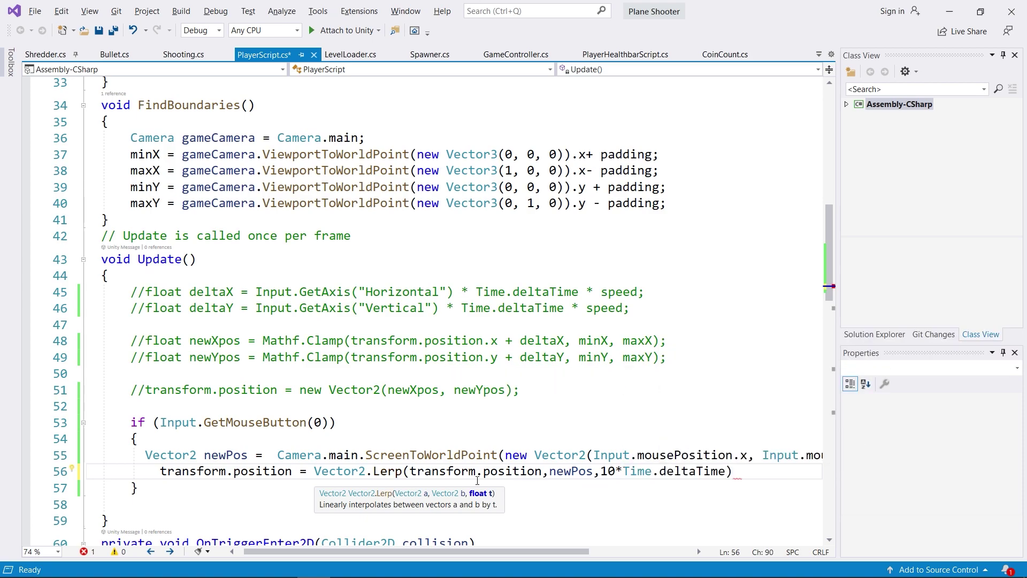
type(");")
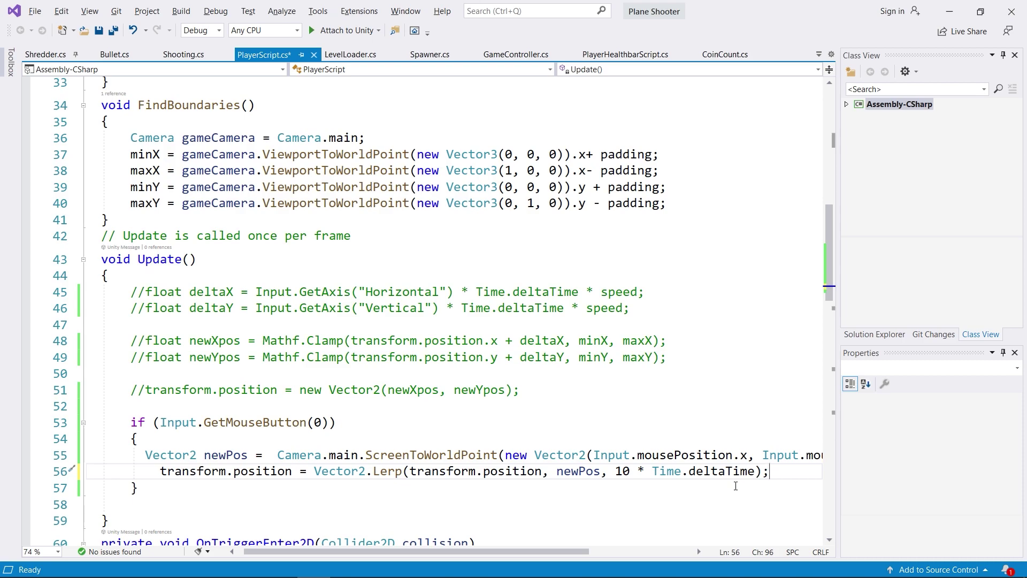
key("ctrl+s")
key("alt+Tab")
key("alt+Tab")
key("alt+Tab")
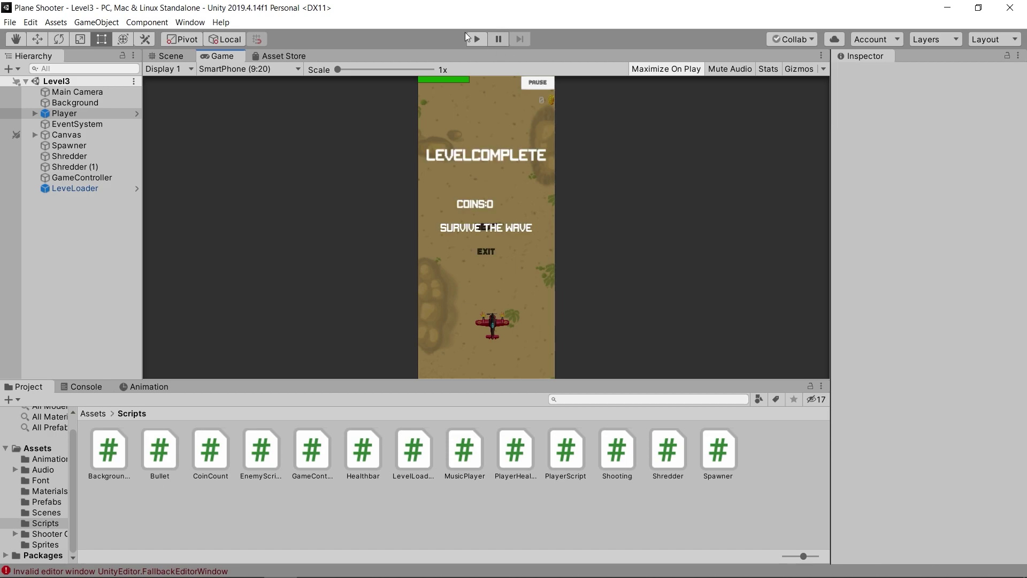
left_click(477, 39)
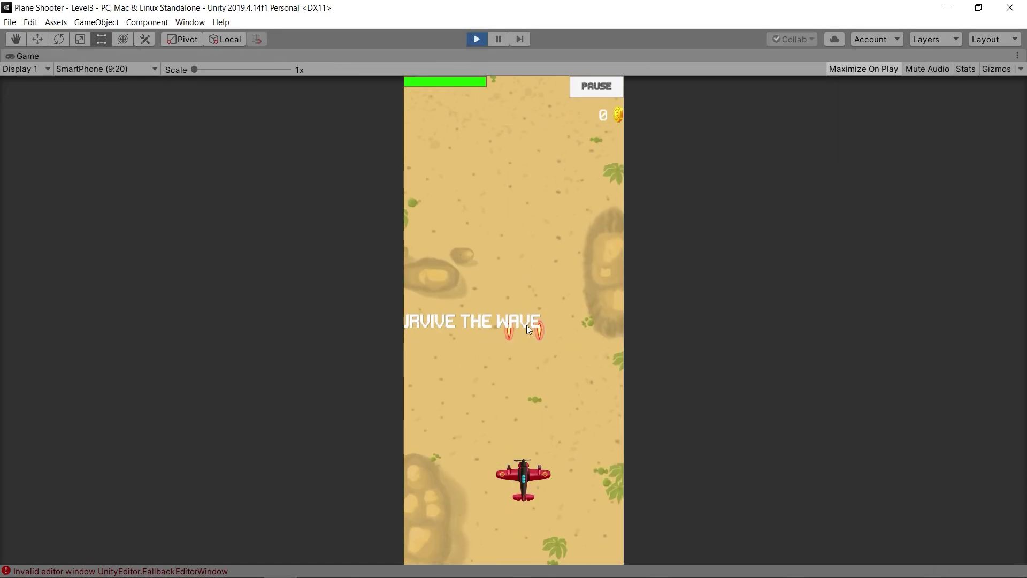
mouse_move(541, 383)
left_mouse_down()
mouse_move(482, 333)
mouse_move(505, 484)
mouse_move(523, 397)
left_mouse_up()
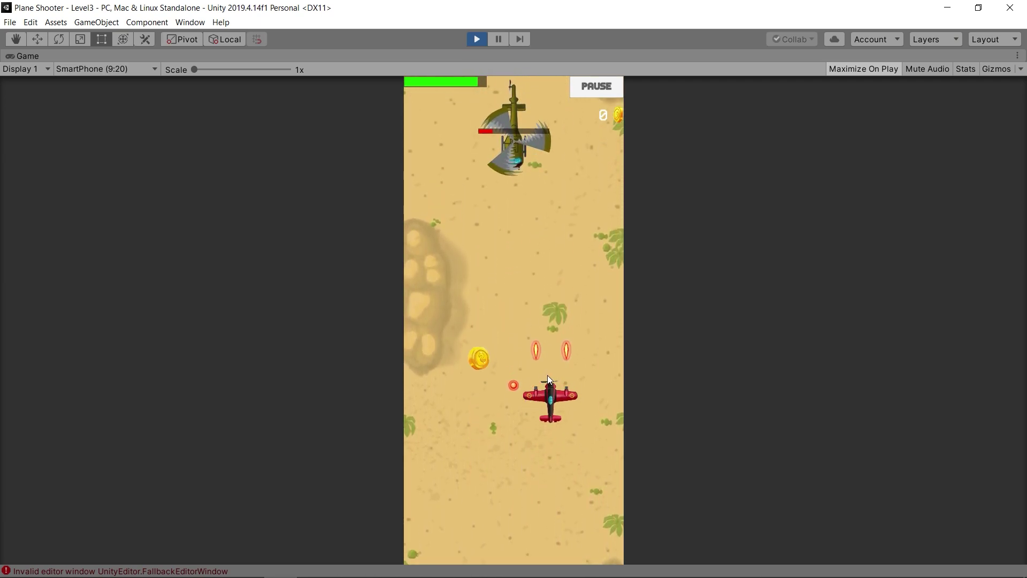
mouse_move(547, 394)
left_mouse_down()
mouse_move(482, 420)
mouse_move(491, 400)
mouse_move(502, 461)
mouse_move(581, 465)
mouse_move(462, 461)
mouse_move(566, 469)
left_mouse_up()
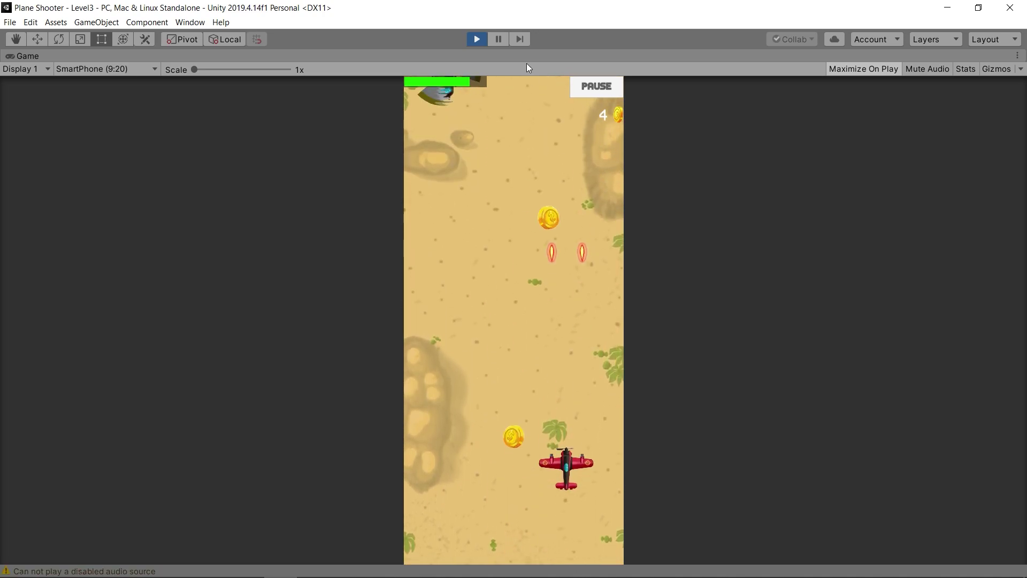
left_click(477, 40)
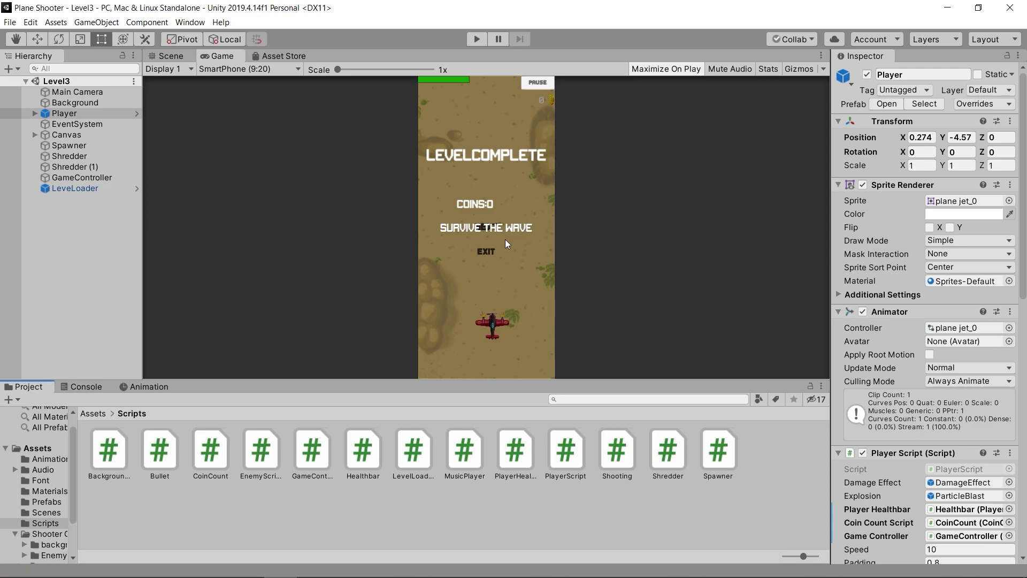
left_click(9, 22)
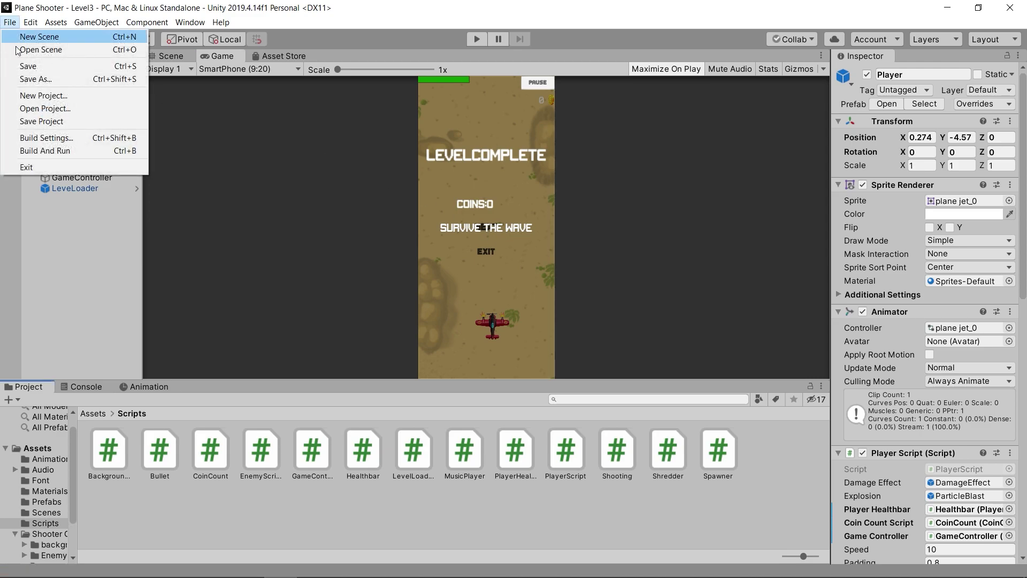
- In Build Settings, select Android and switch the project's platform to it
left_click(46, 138)
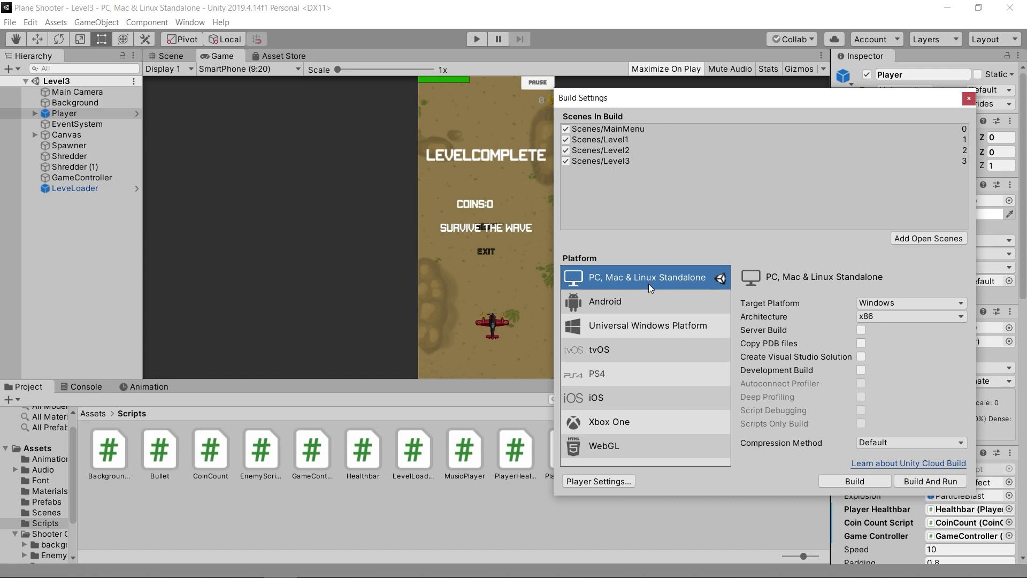
left_click(611, 301)
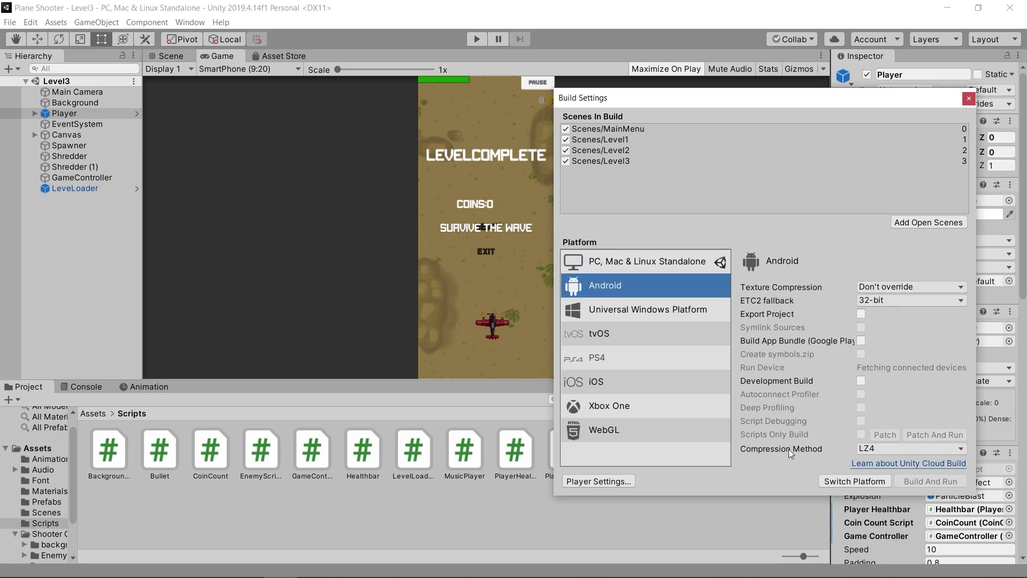
left_click(840, 483)
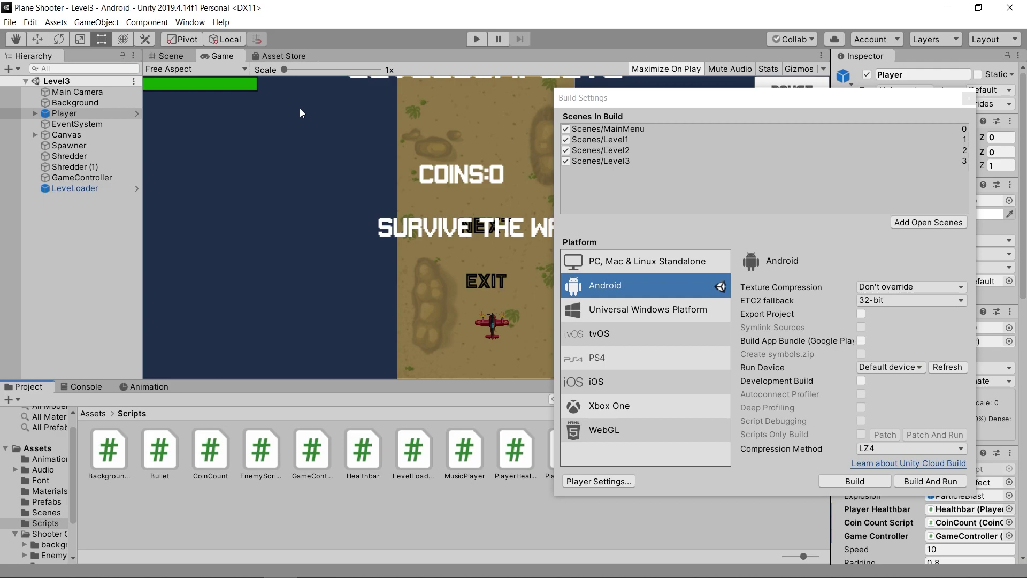
left_click(201, 70)
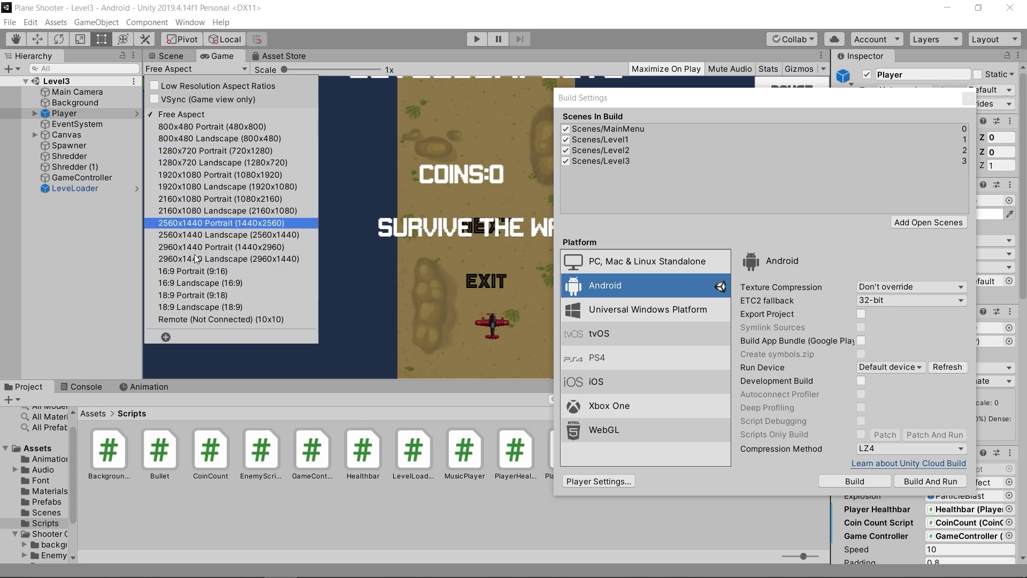
- Add and apply a 'Smartphone' 9:20 aspect ratio for the Game view preview
left_click(167, 338)
left_click(247, 357)
type("Sma")
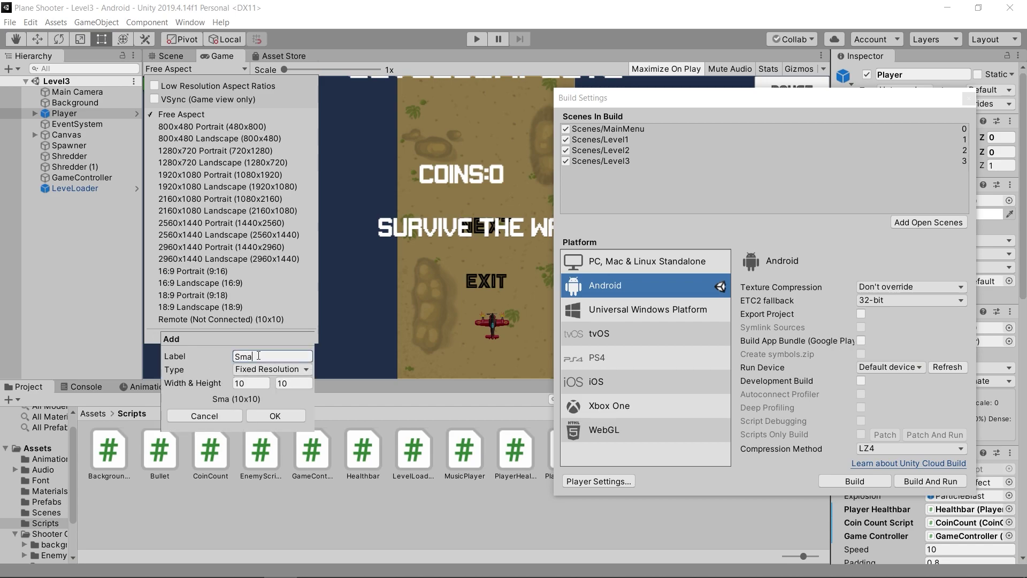
type("rtphone")
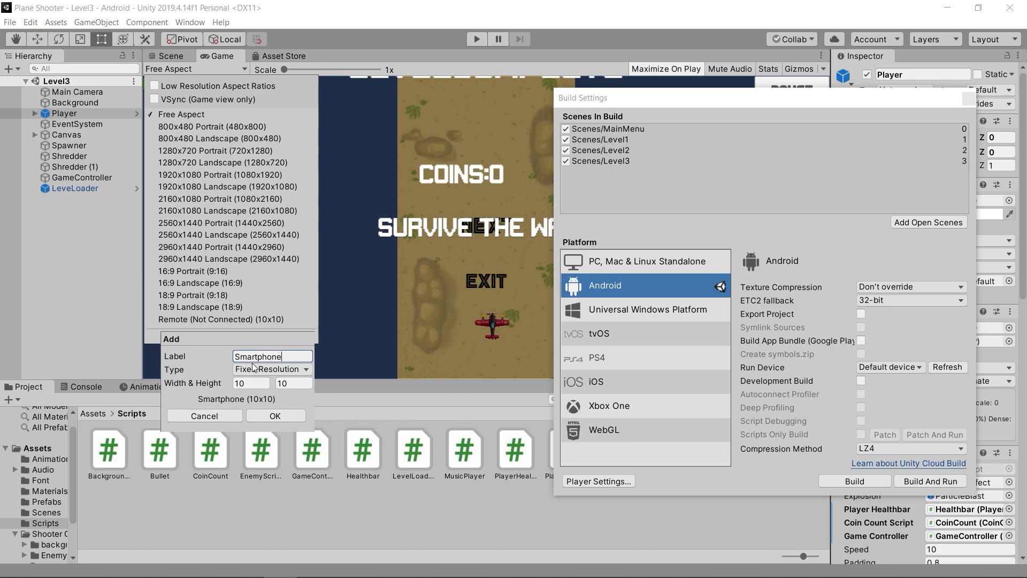
left_click(255, 370)
left_click(263, 384)
left_click(244, 382)
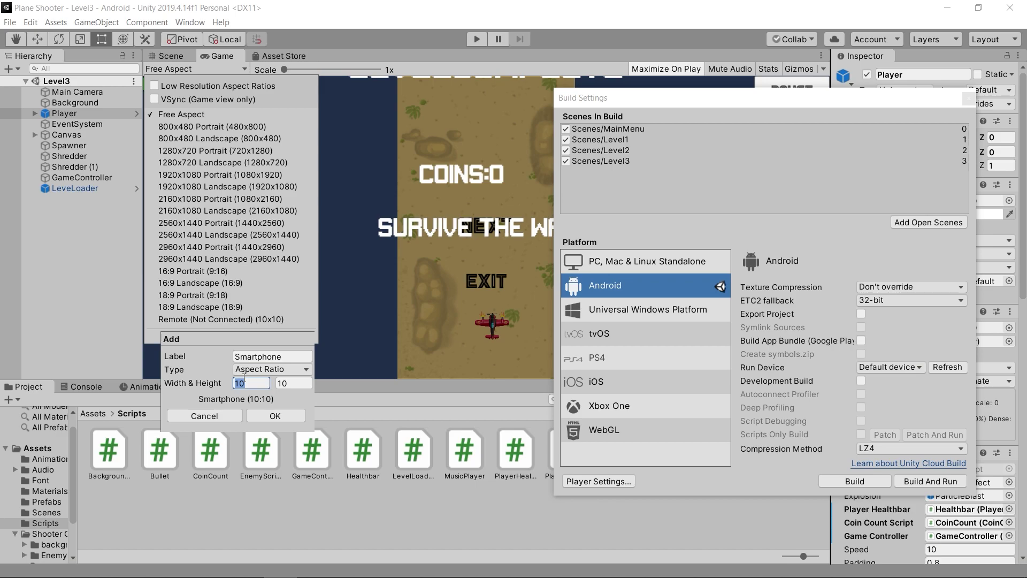
type("9")
left_click(291, 383)
type("20")
left_click(271, 412)
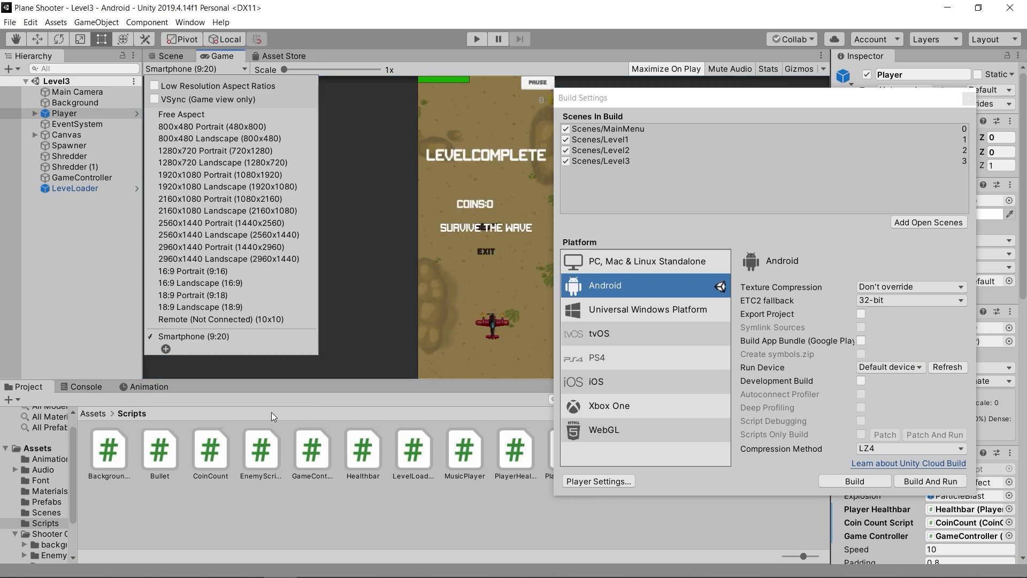
left_click(386, 151)
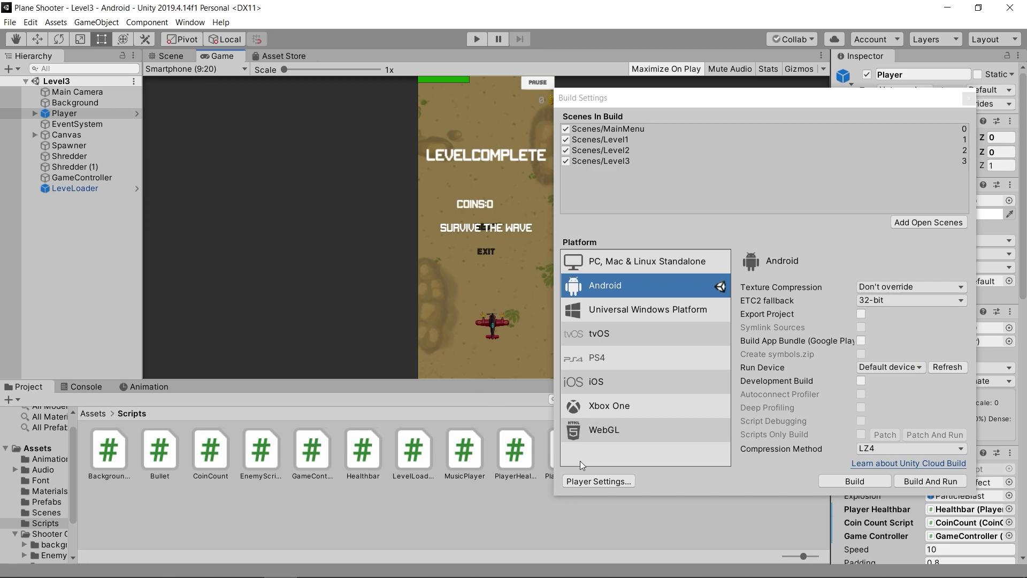
left_click(603, 481)
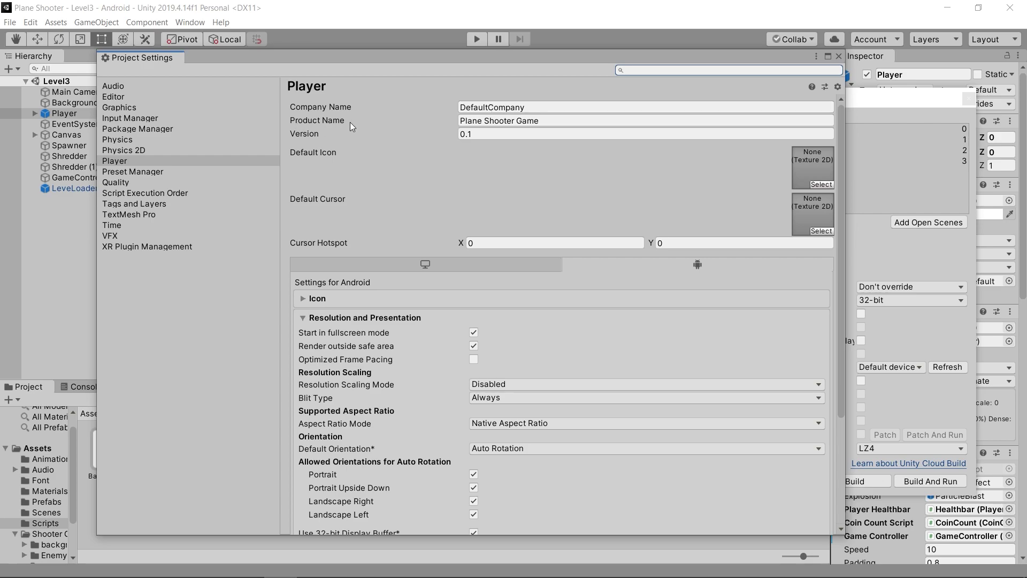
- Set the Android player Version to 1.0
left_click(481, 122)
left_click(483, 123)
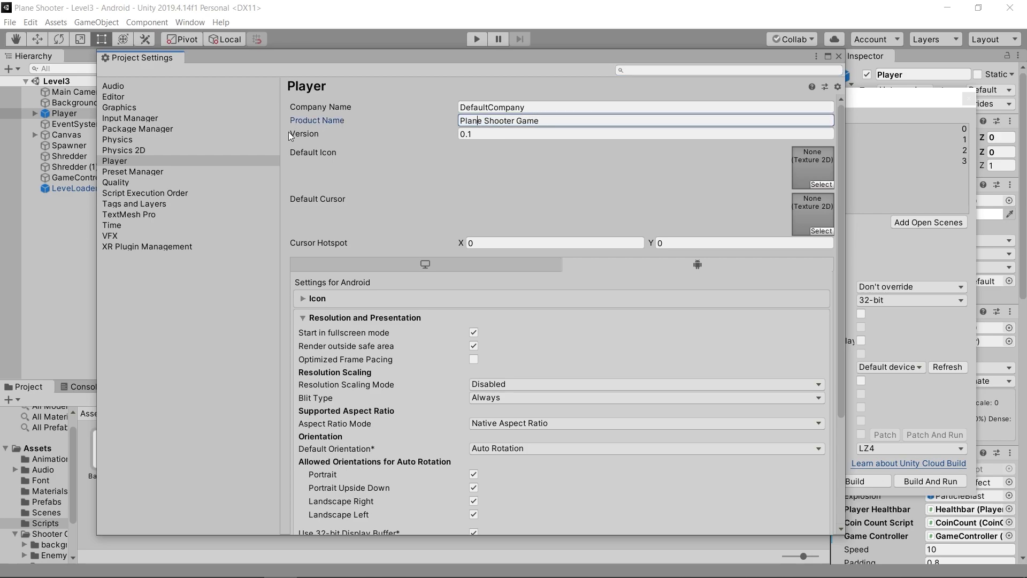
left_click(481, 133)
type("1")
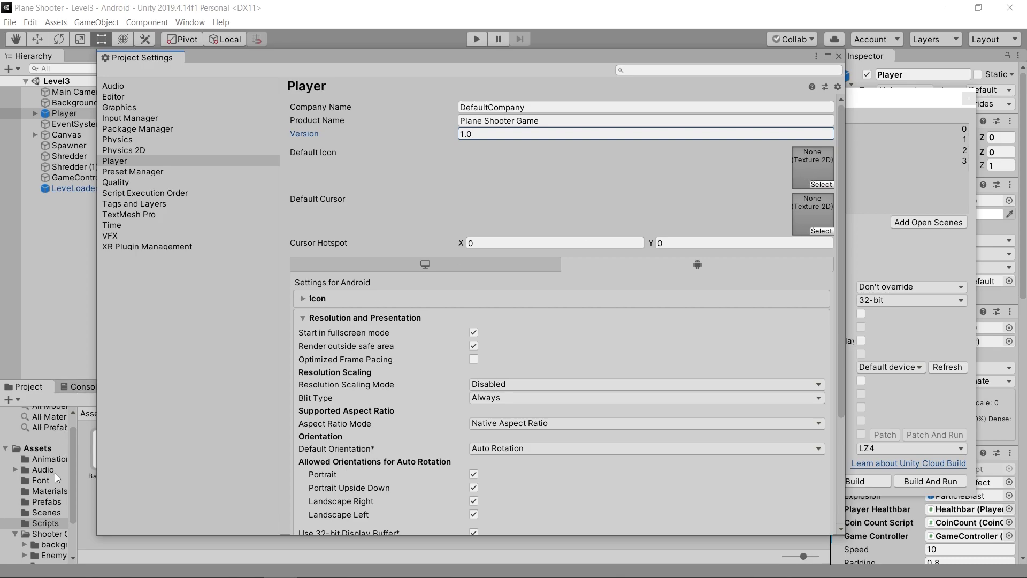
- Use the game icon image from the Shooter Game Assets background folder as the Default Icon
left_click(58, 534)
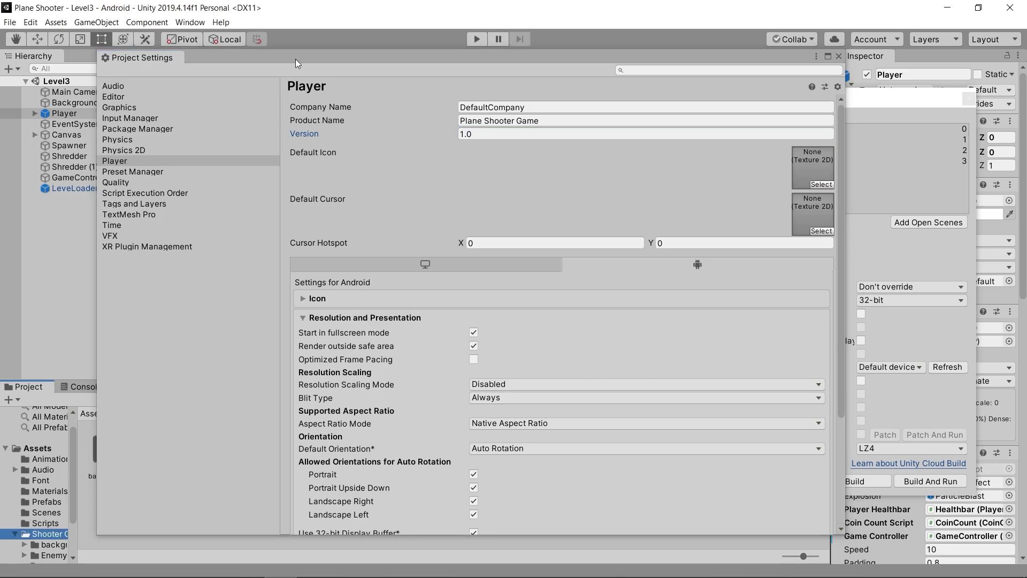
left_click_drag(321, 60, 468, 71)
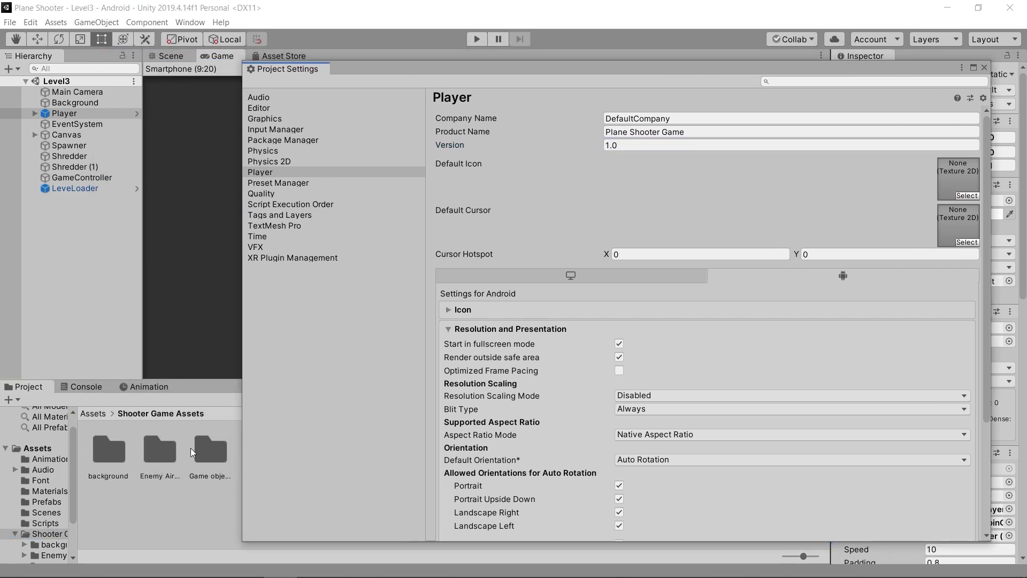
double_click(109, 457)
left_click_drag(380, 78, 600, 86)
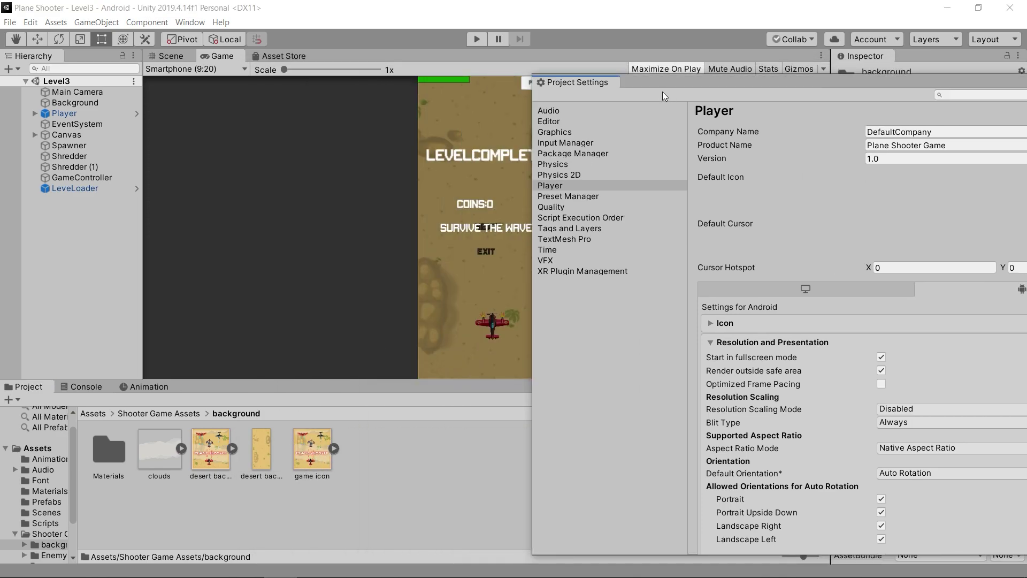
left_click_drag(653, 83, 479, 90)
left_click_drag(313, 449, 941, 206)
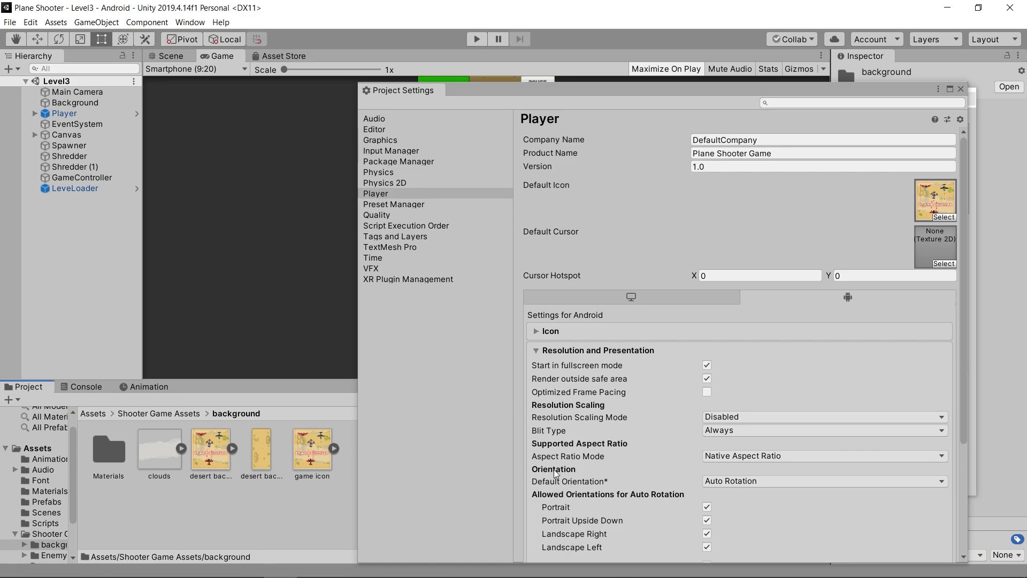
- Set Default Orientation to Portrait and close the player settings
left_click(758, 478)
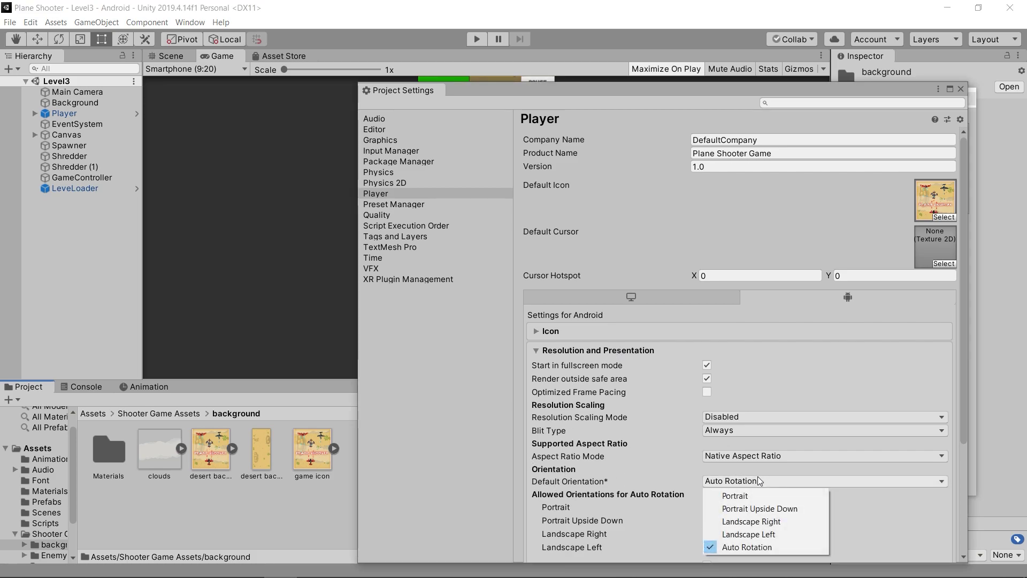
left_click(733, 497)
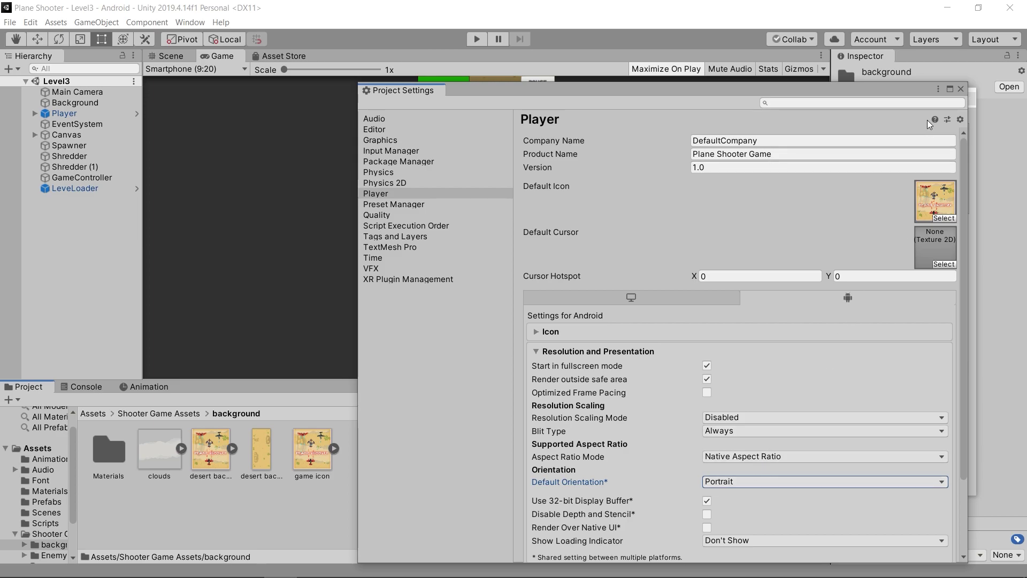
left_click(960, 89)
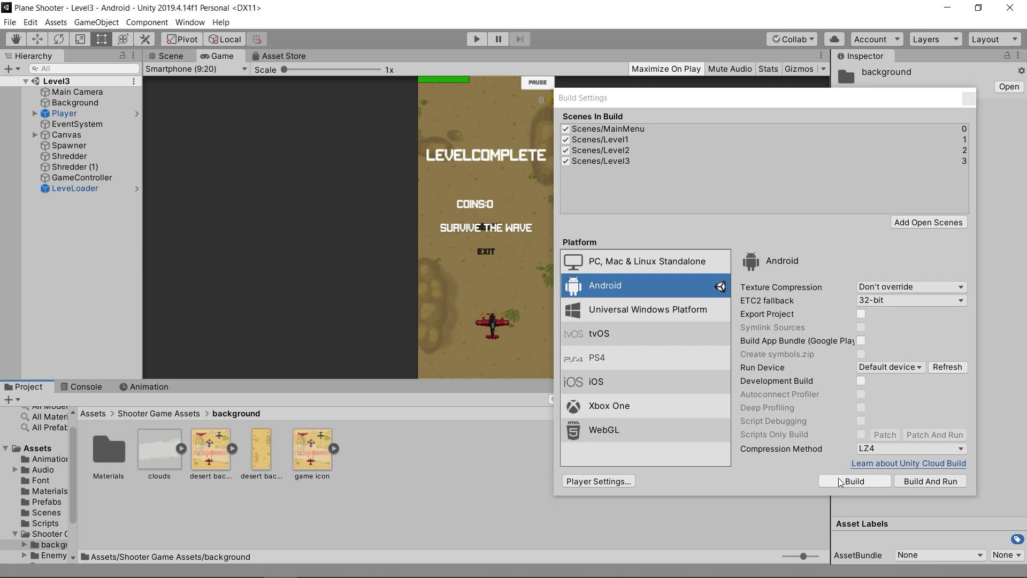
- Build the Android APK, saving it to the Desktop as 'PlaneShooter Game'
left_click(852, 481)
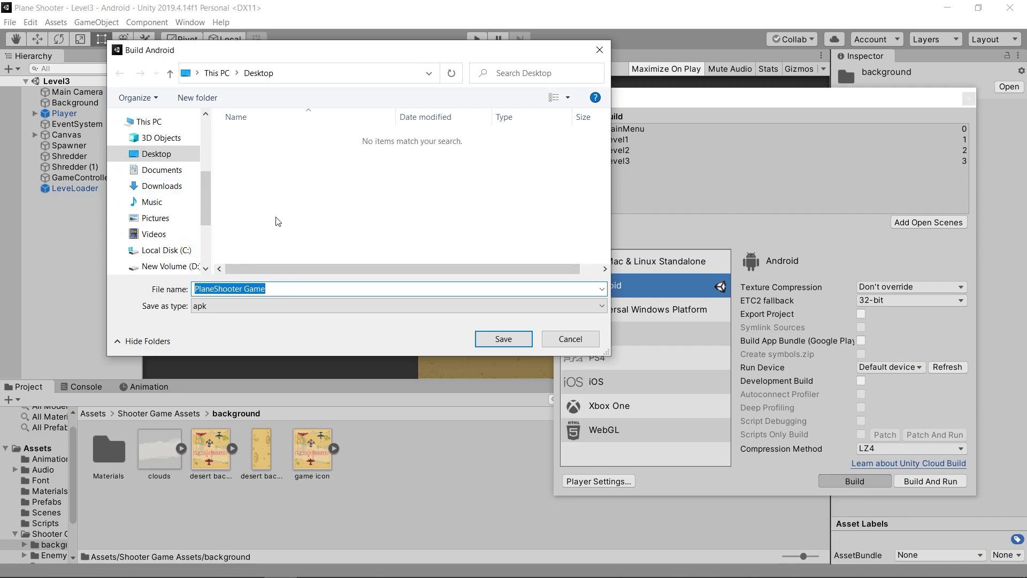
left_click(155, 156)
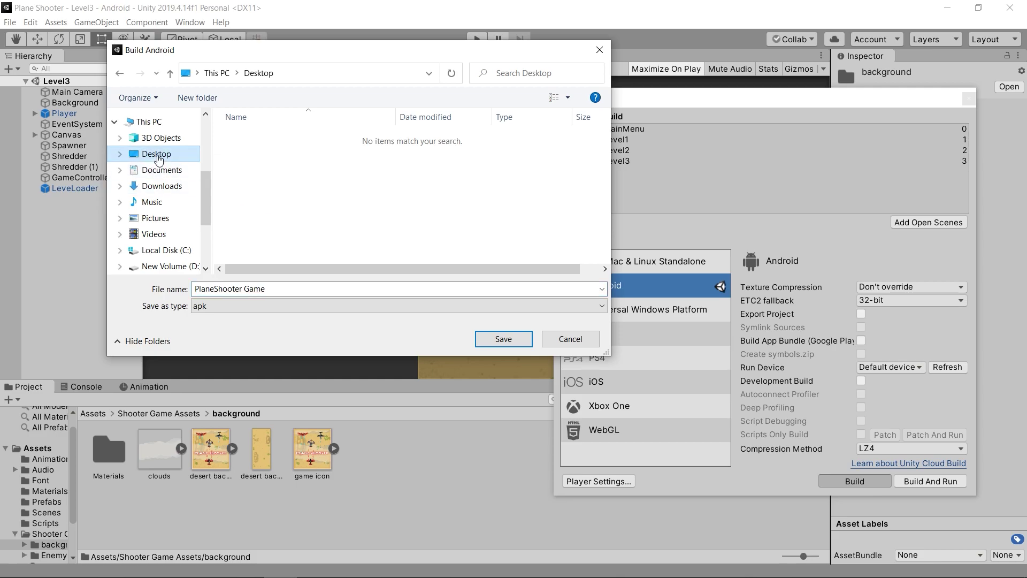
left_click(209, 294)
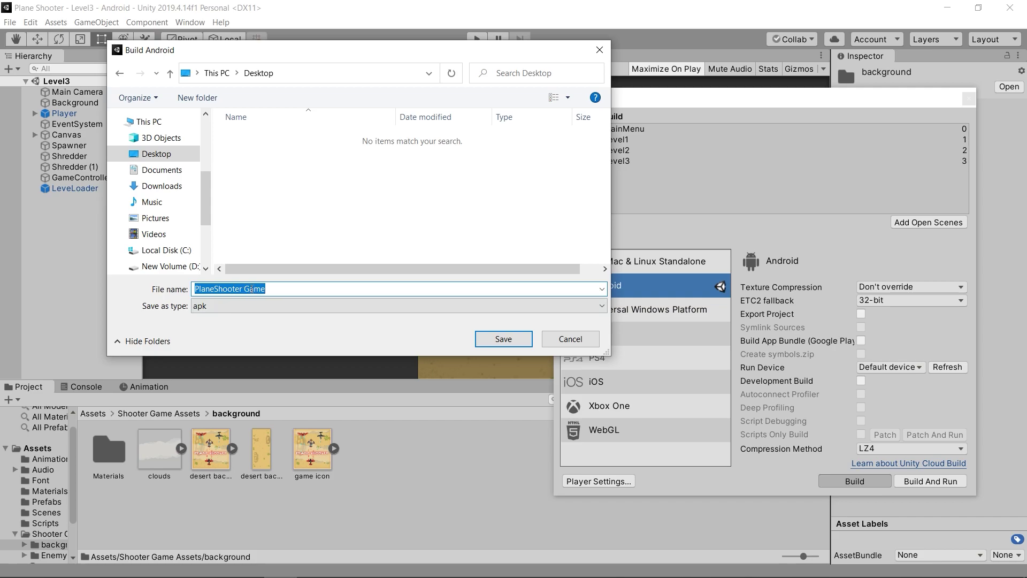
left_click(490, 338)
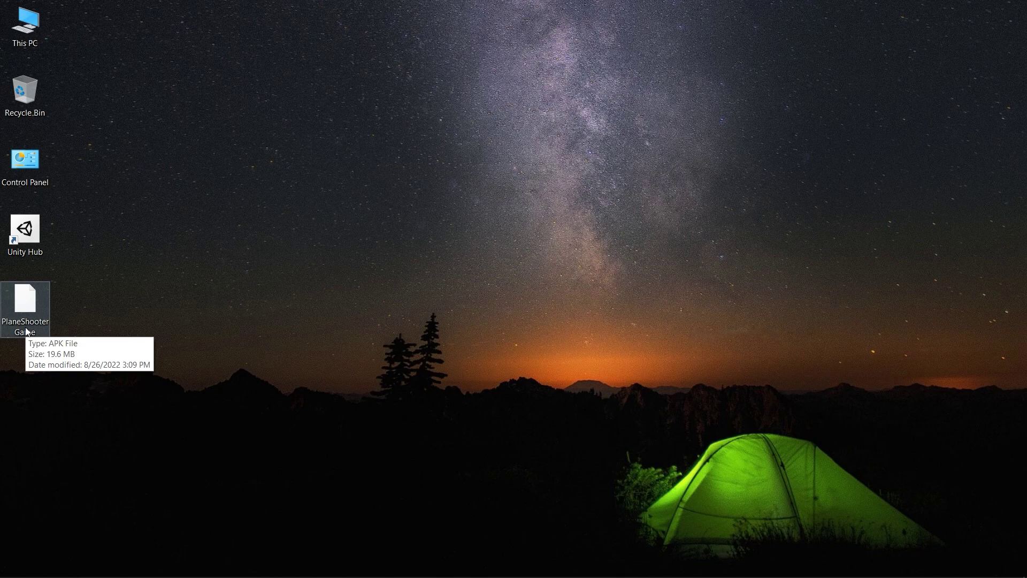
- Send the PlaneShooter Game APK from the desktop to the connected phone via Send to
right_click(27, 320)
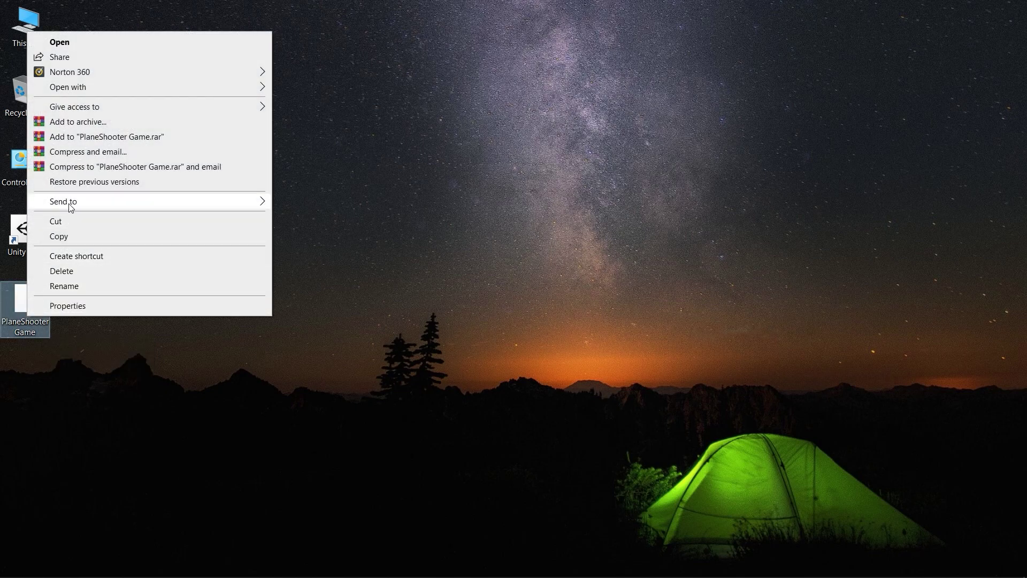
mouse_move(99, 201)
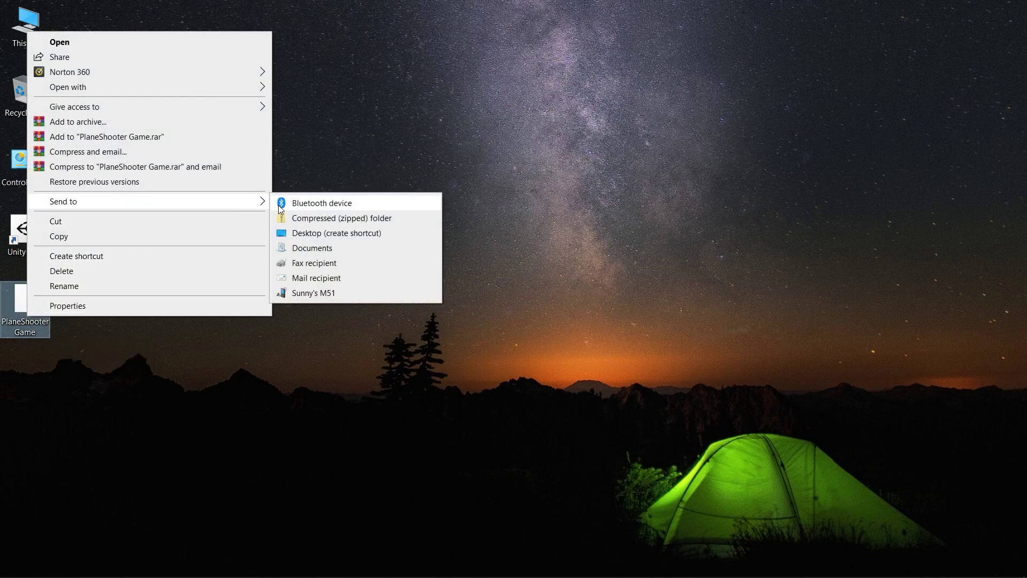
left_click(319, 295)
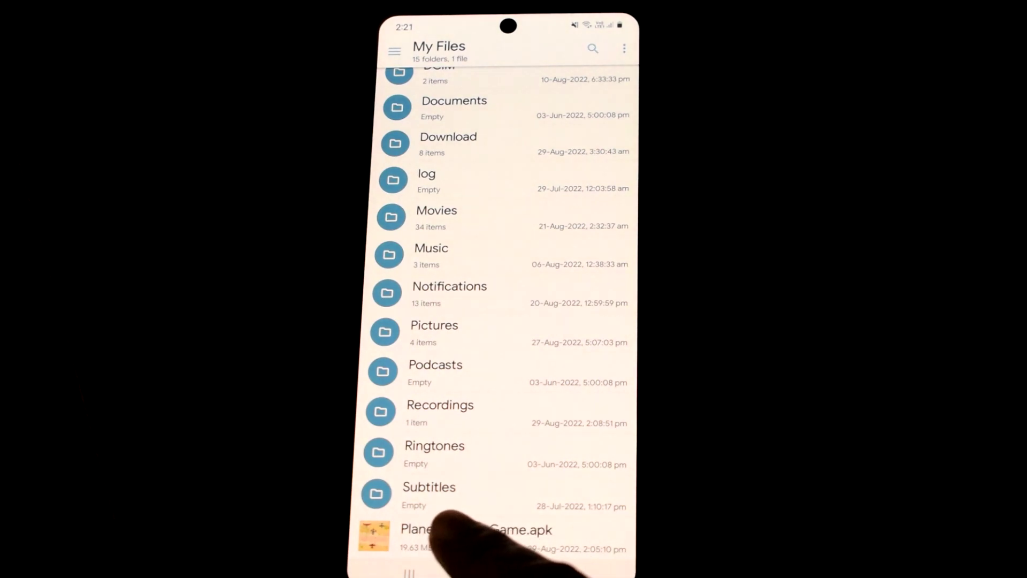
- Install Plane Shooter Game.apk, bypassing the Play Protect warning, and open the game
left_click(455, 533)
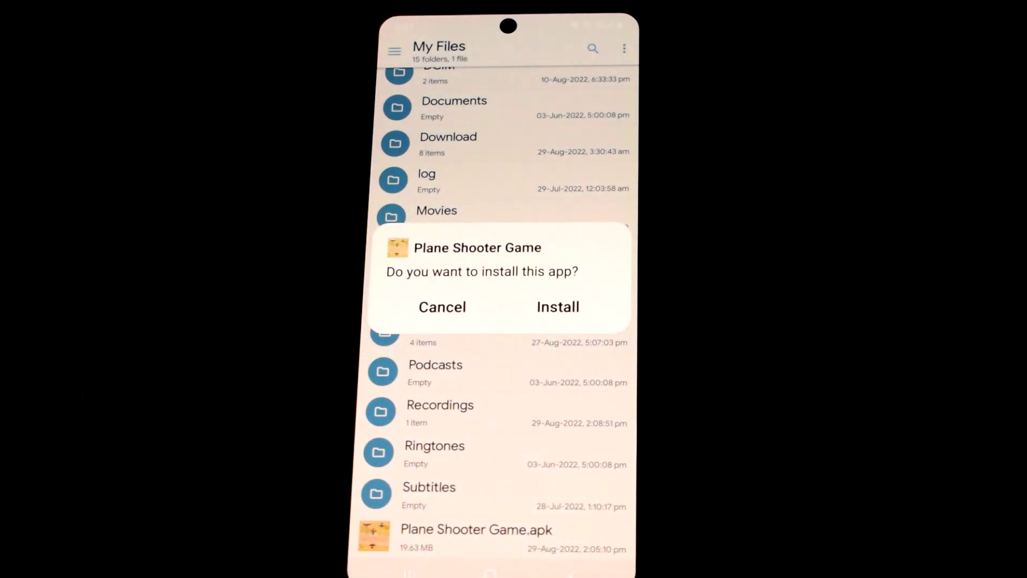
left_click(558, 307)
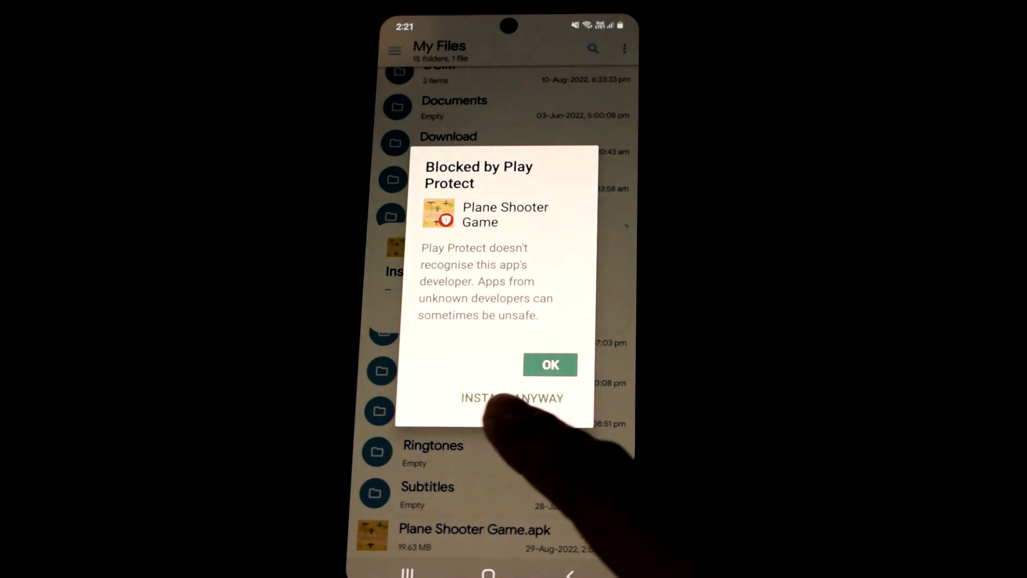
left_click(503, 396)
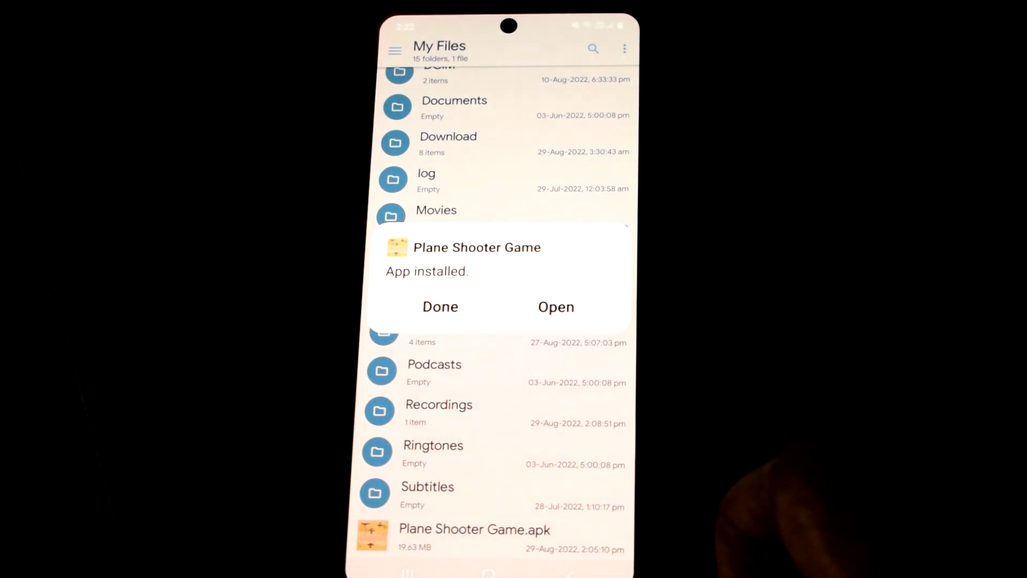
left_click(556, 307)
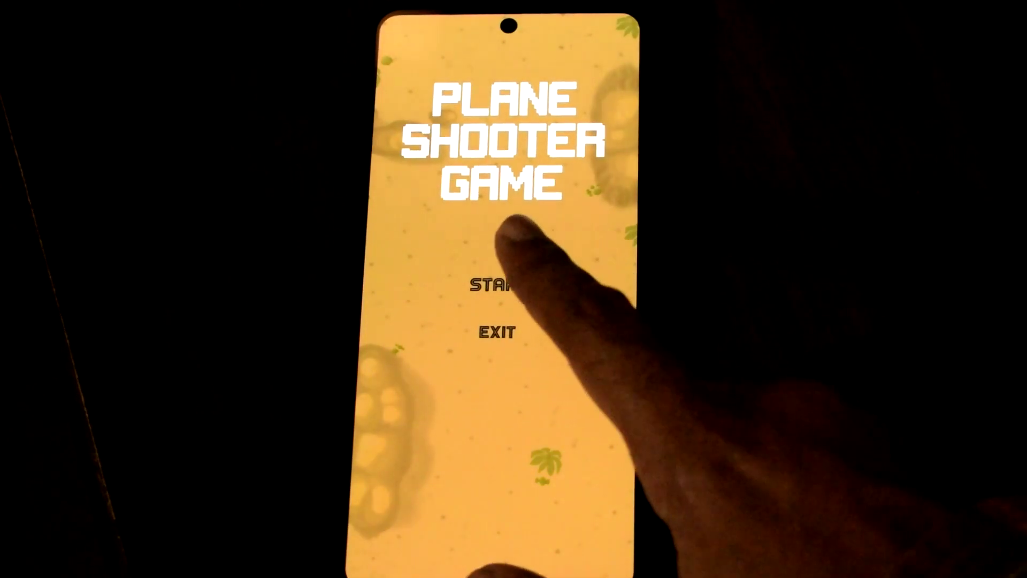
- Start the game, steer the red plane through Level 1 to completion, and continue to the next level
left_click(490, 284)
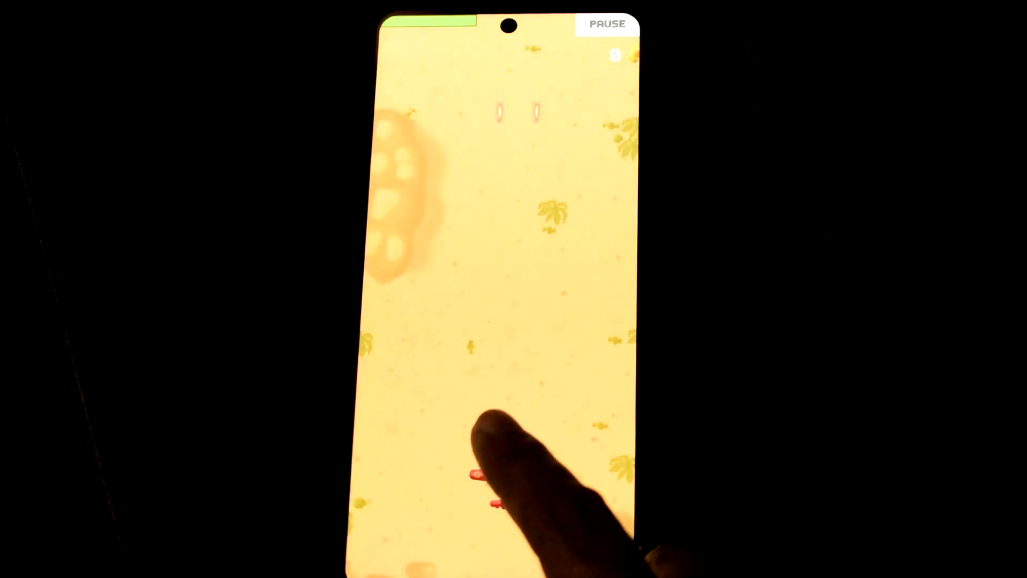
mouse_move(489, 423)
left_mouse_down()
mouse_move(527, 412)
mouse_move(444, 418)
mouse_move(406, 396)
mouse_move(391, 364)
mouse_move(444, 462)
left_mouse_up()
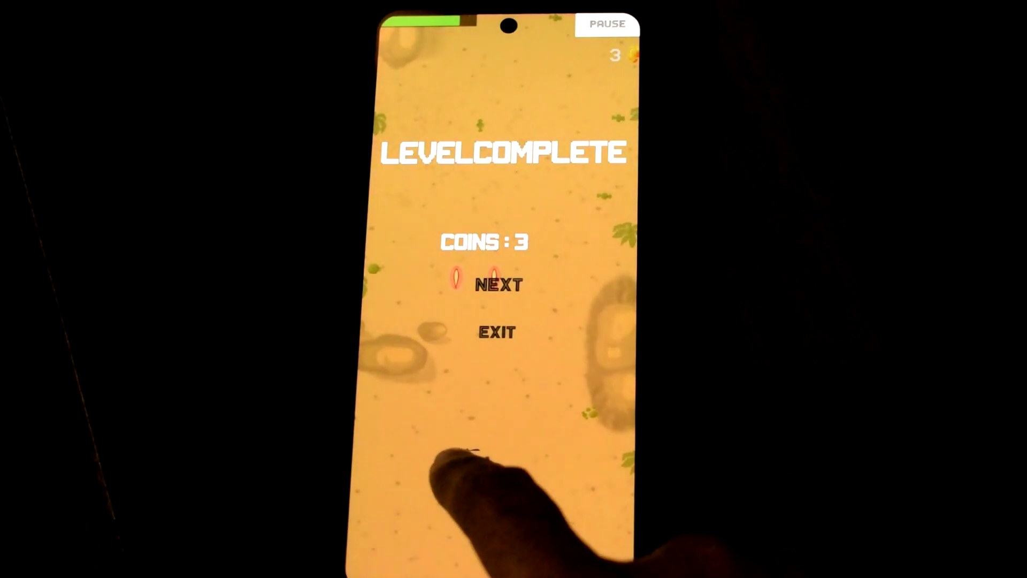
left_click_drag(452, 455, 460, 460)
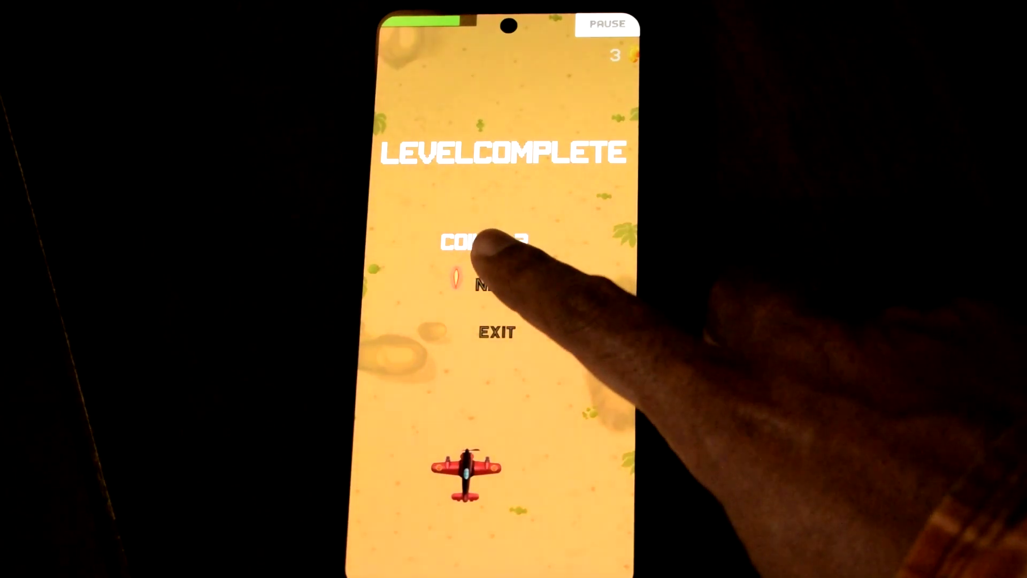
left_click(499, 284)
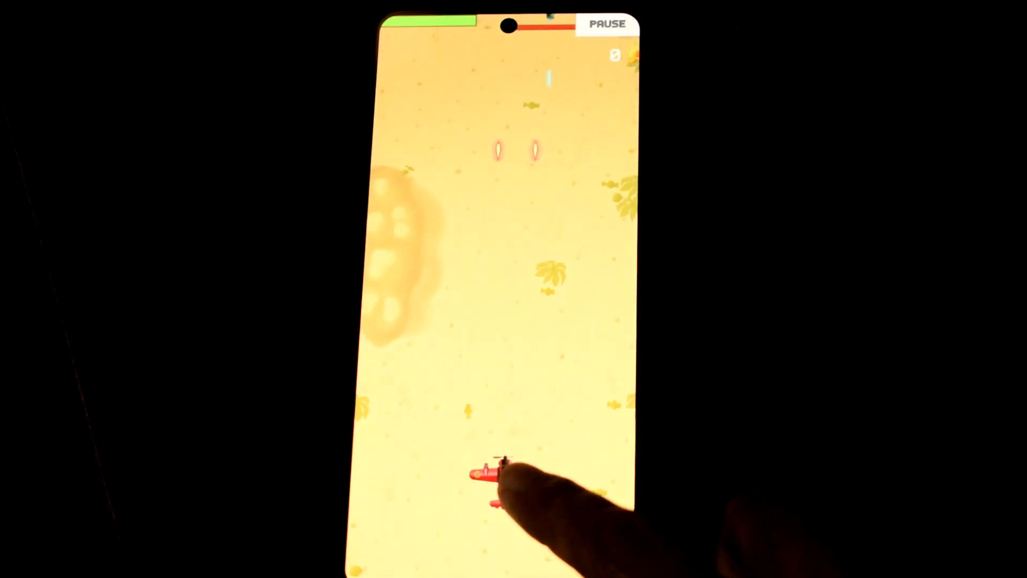
mouse_move(503, 470)
left_mouse_down()
mouse_move(527, 177)
mouse_move(550, 218)
mouse_move(471, 486)
mouse_move(516, 482)
mouse_move(409, 466)
mouse_move(500, 482)
mouse_move(471, 326)
mouse_move(436, 342)
left_mouse_up()
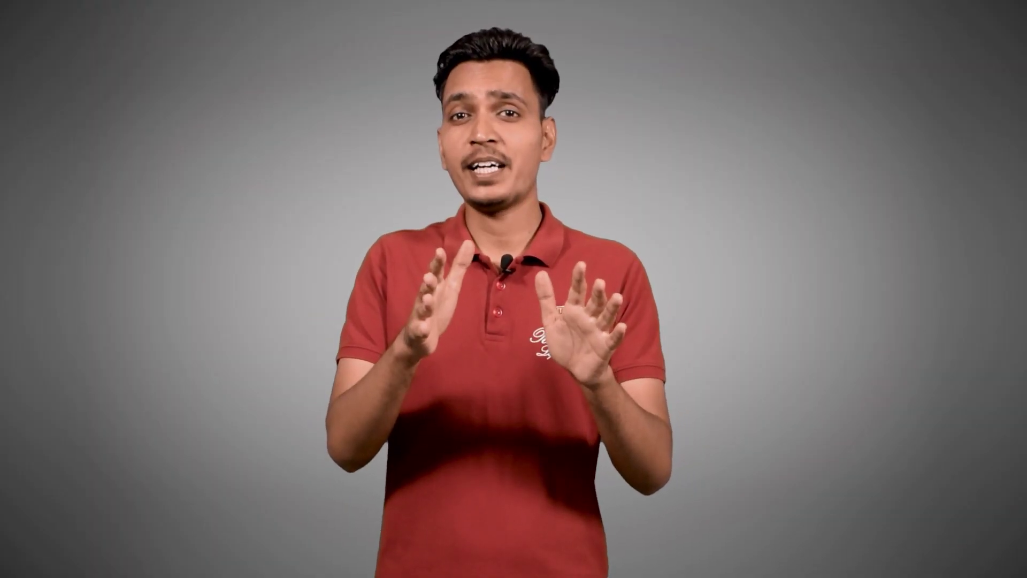